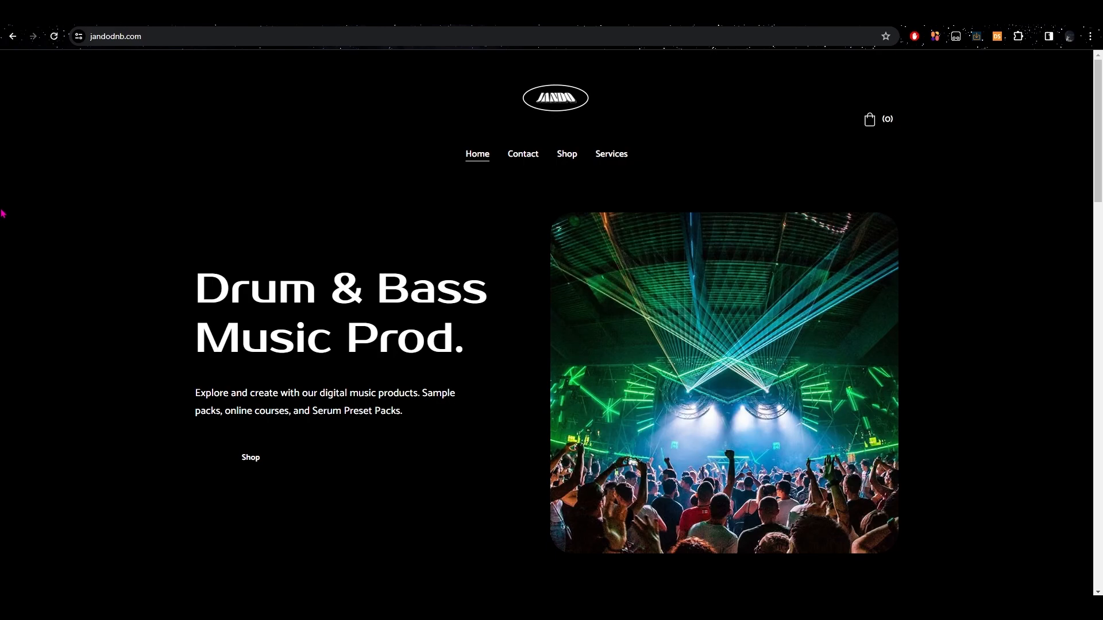
# Look over the website's home page and page through the shop's products to page 3
pyautogui.scroll(-9, 288, 253)
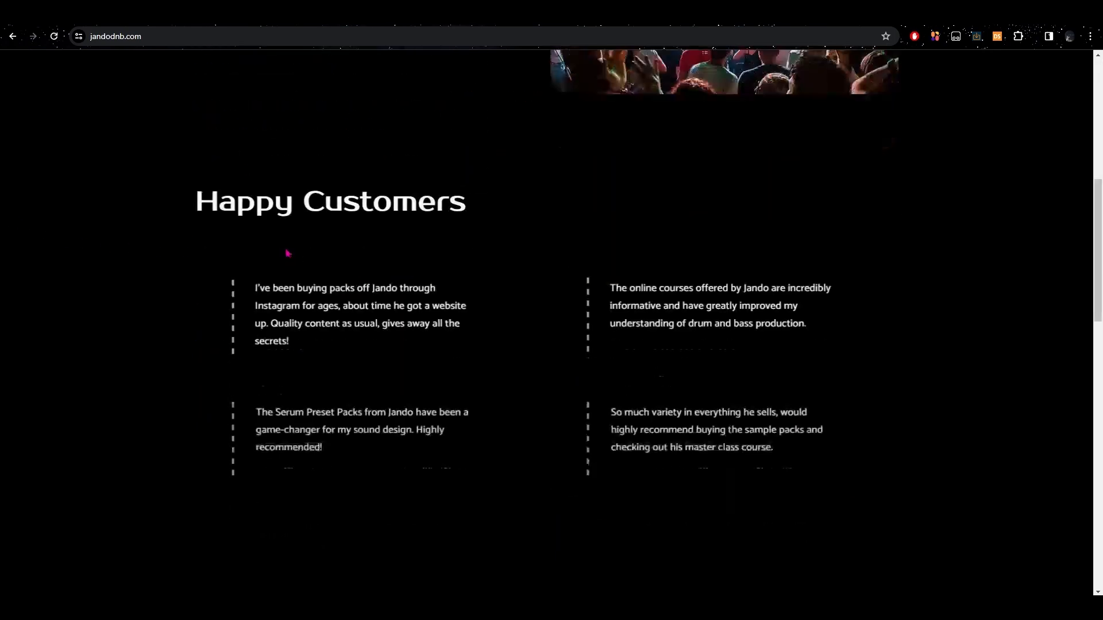
pyautogui.scroll(6, 286, 246)
pyautogui.scroll(3, 286, 246)
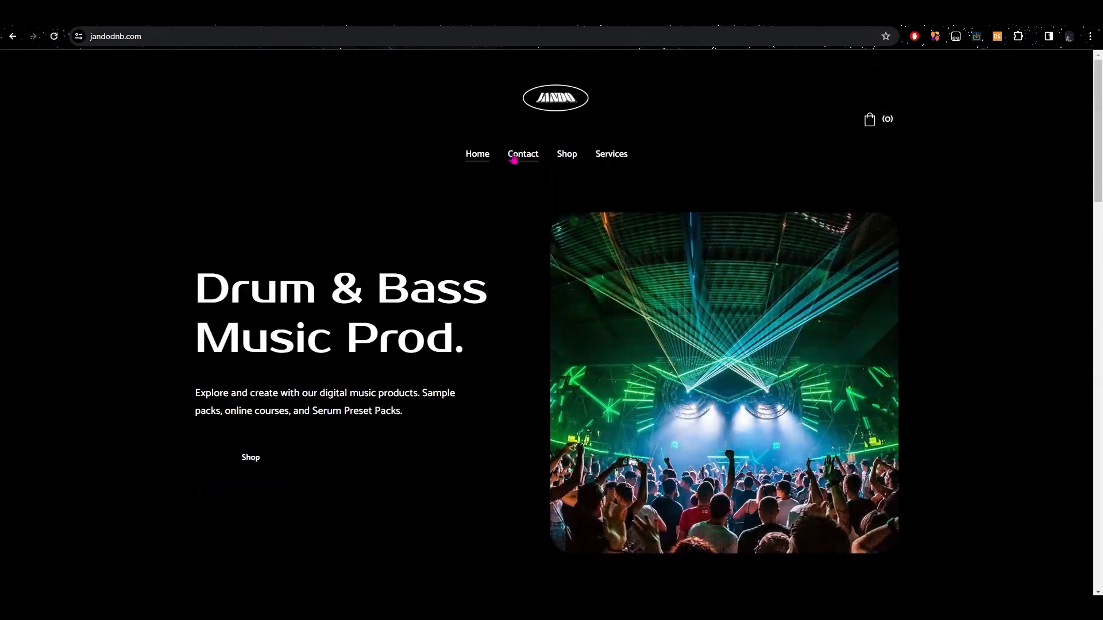
pyautogui.click(568, 155)
pyautogui.scroll(-3, 507, 323)
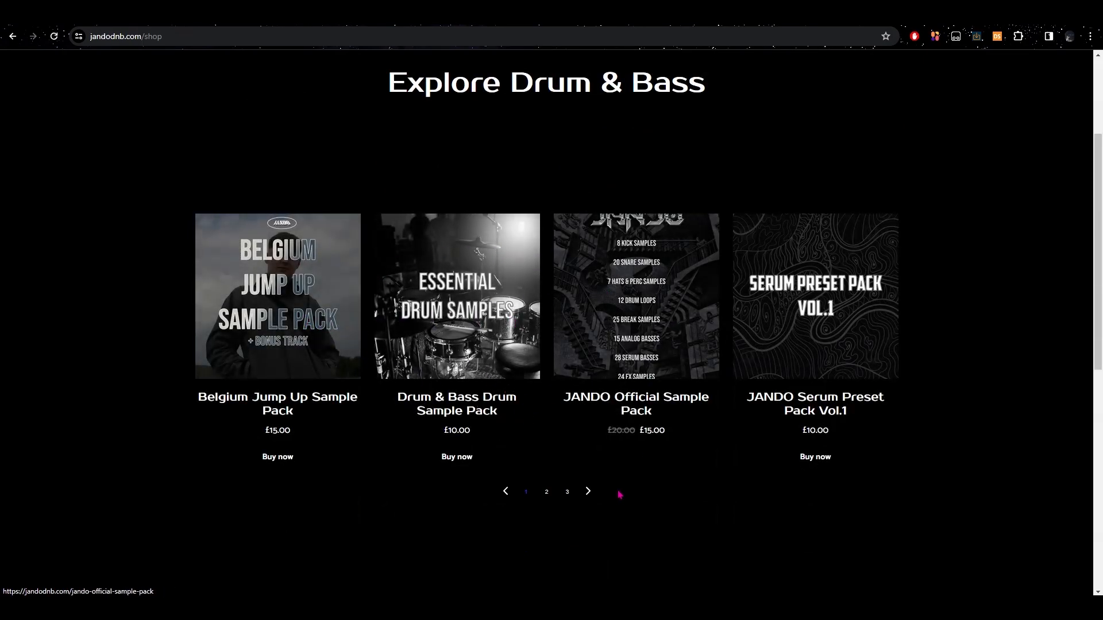
pyautogui.click(587, 491)
pyautogui.click(588, 491)
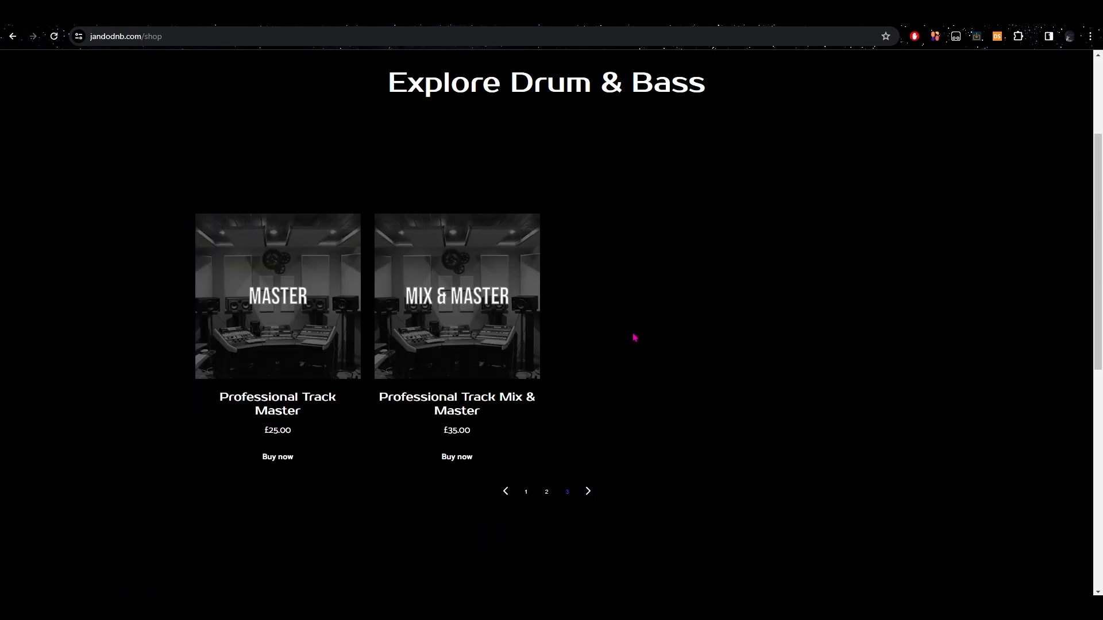
pyautogui.scroll(3, 477, 356)
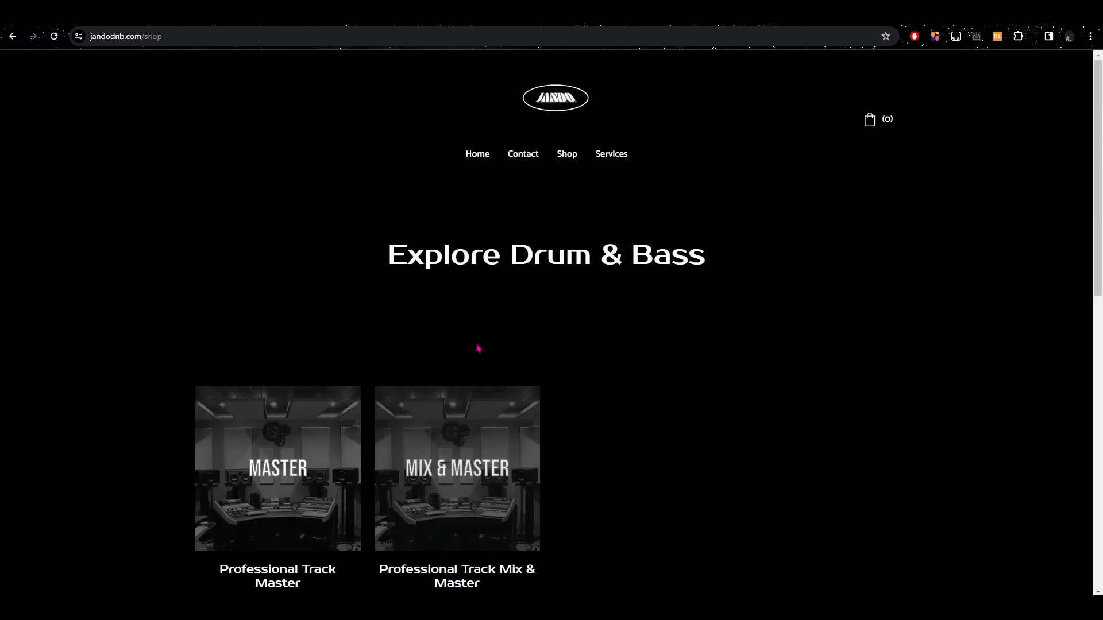
# View the Services page and look through the track master and mix & master offers
pyautogui.click(611, 154)
pyautogui.scroll(-3, 356, 304)
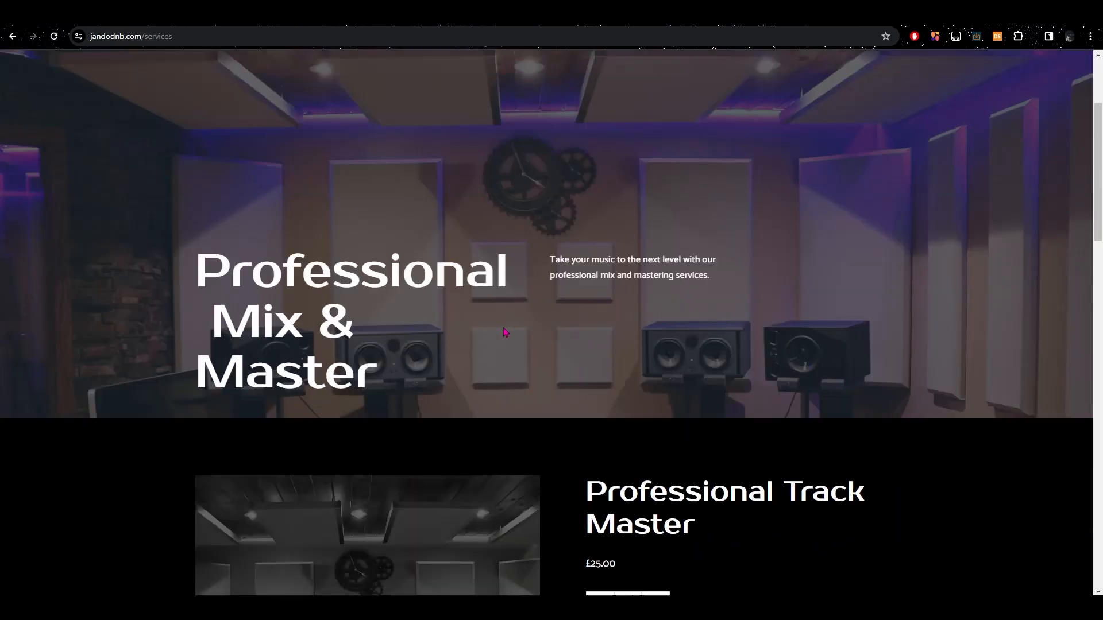
pyautogui.scroll(-15, 338, 309)
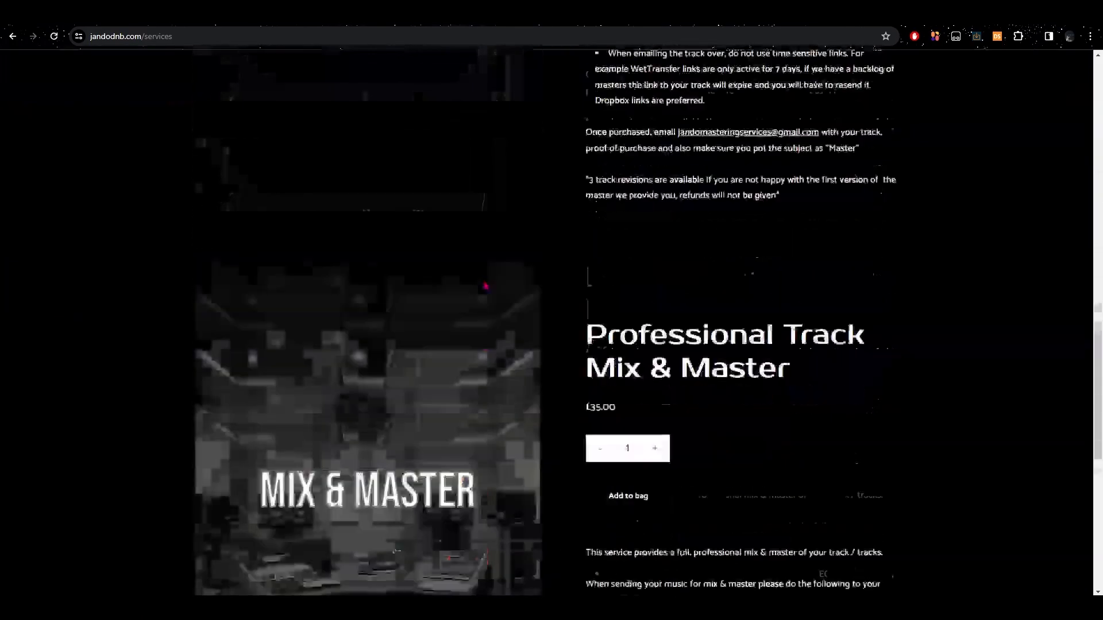
pyautogui.scroll(15, 487, 286)
pyautogui.scroll(3, 490, 289)
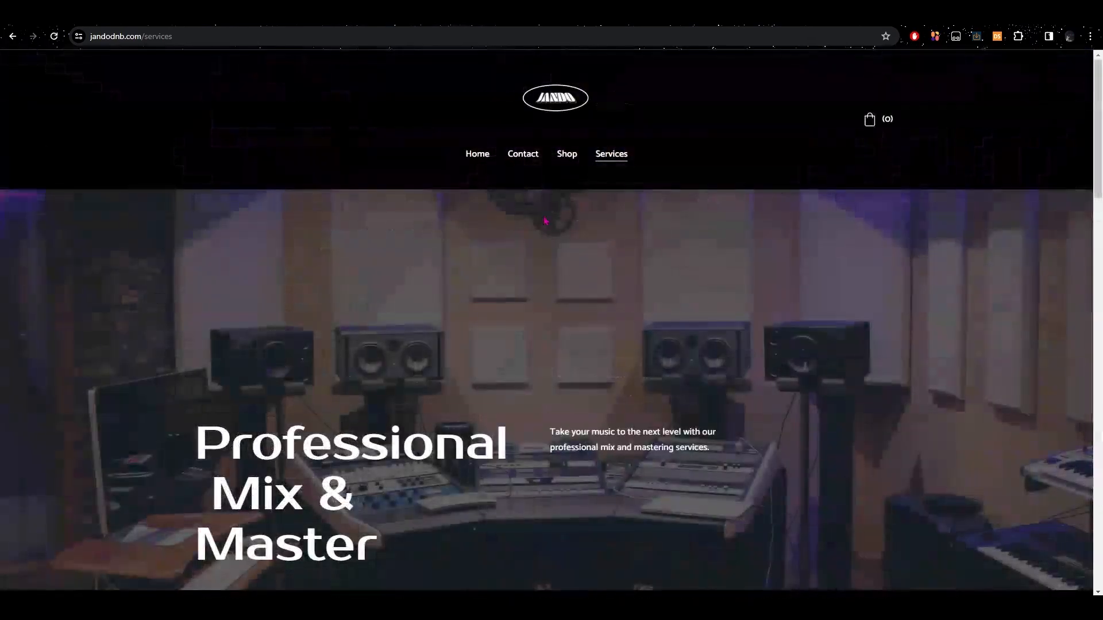
# Return to the website's home page and look through the customer reviews and featured products
pyautogui.click(482, 158)
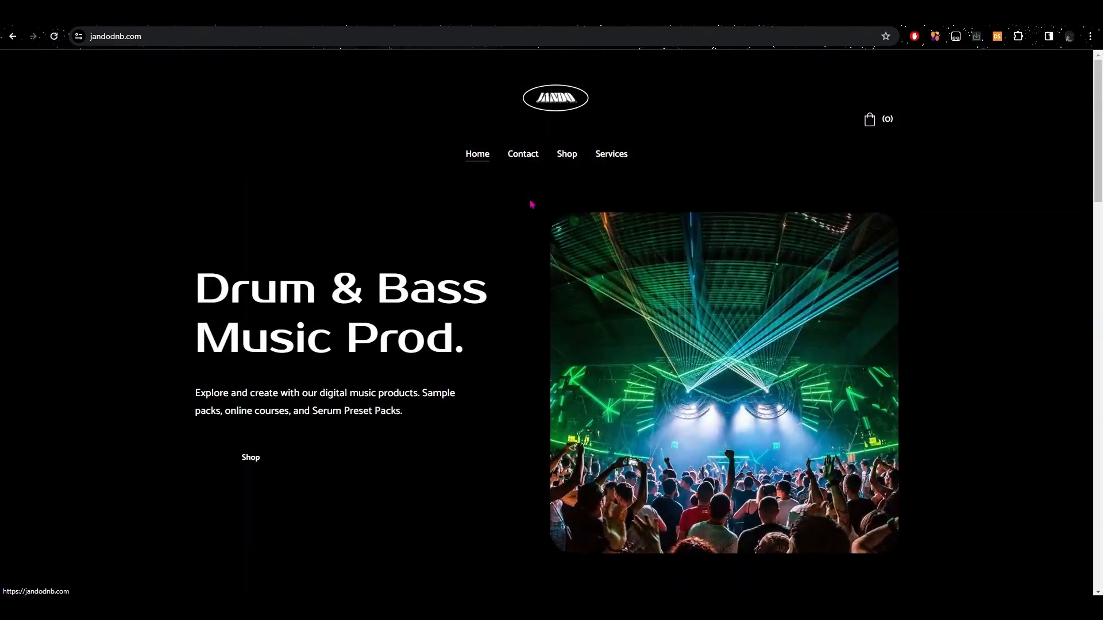
pyautogui.scroll(-10, 531, 204)
pyautogui.scroll(-1, 532, 198)
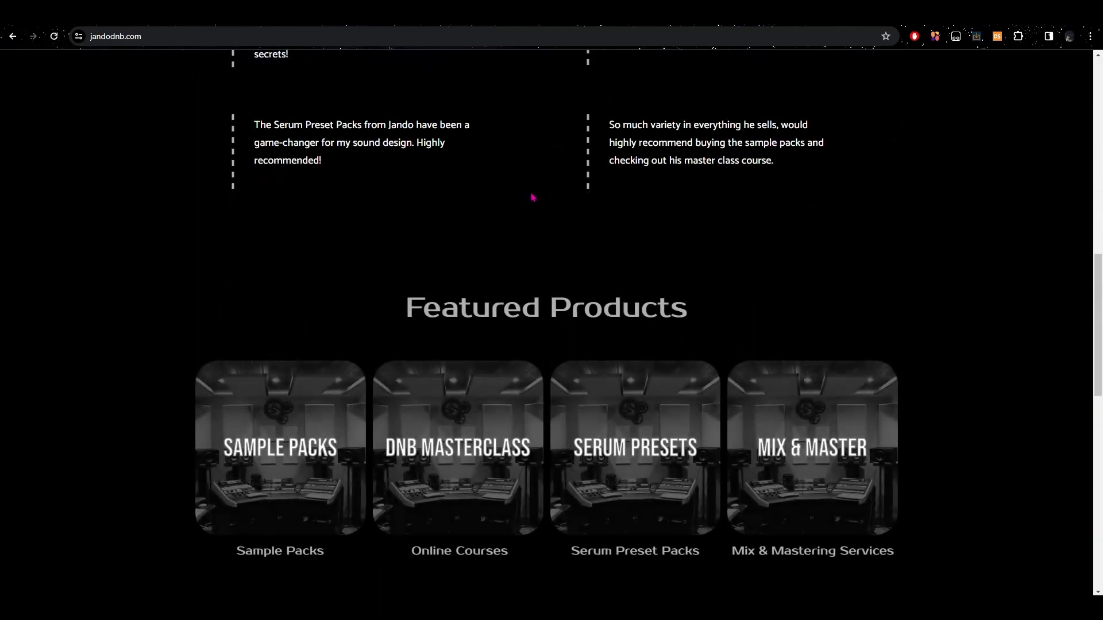
pyautogui.scroll(10, 532, 199)
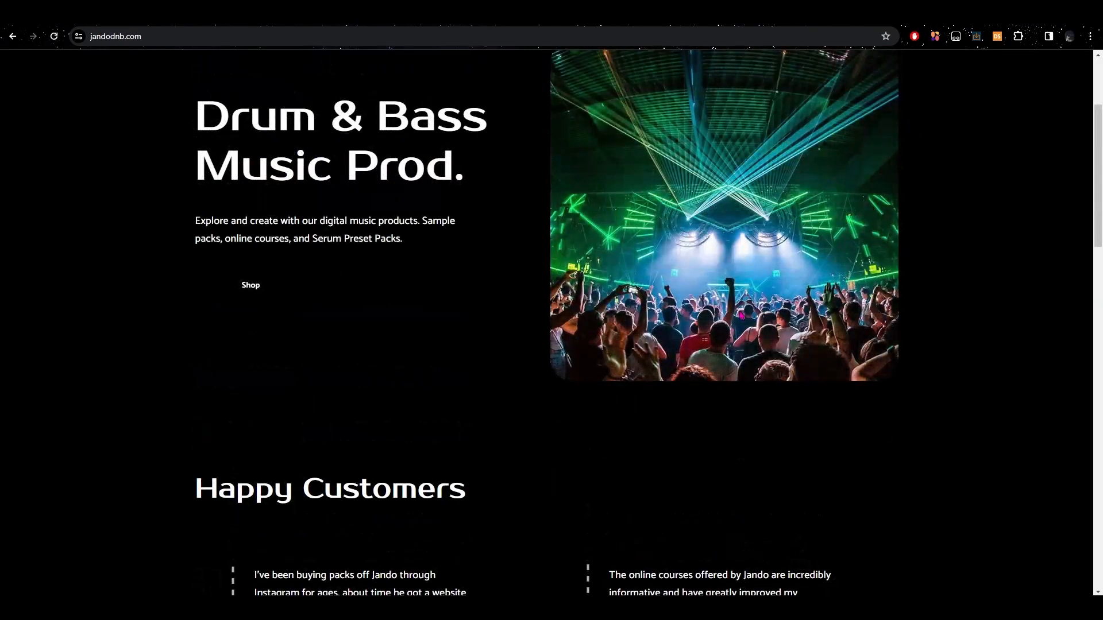
pyautogui.scroll(3, 551, 304)
pyautogui.scroll(-1, 495, 244)
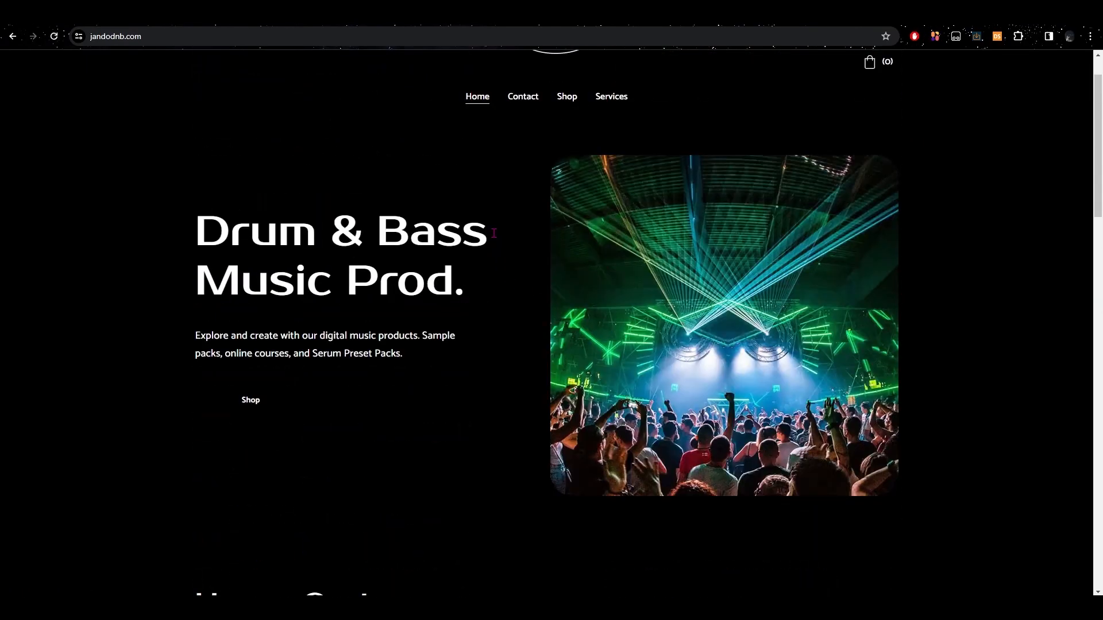
pyautogui.scroll(1, 493, 233)
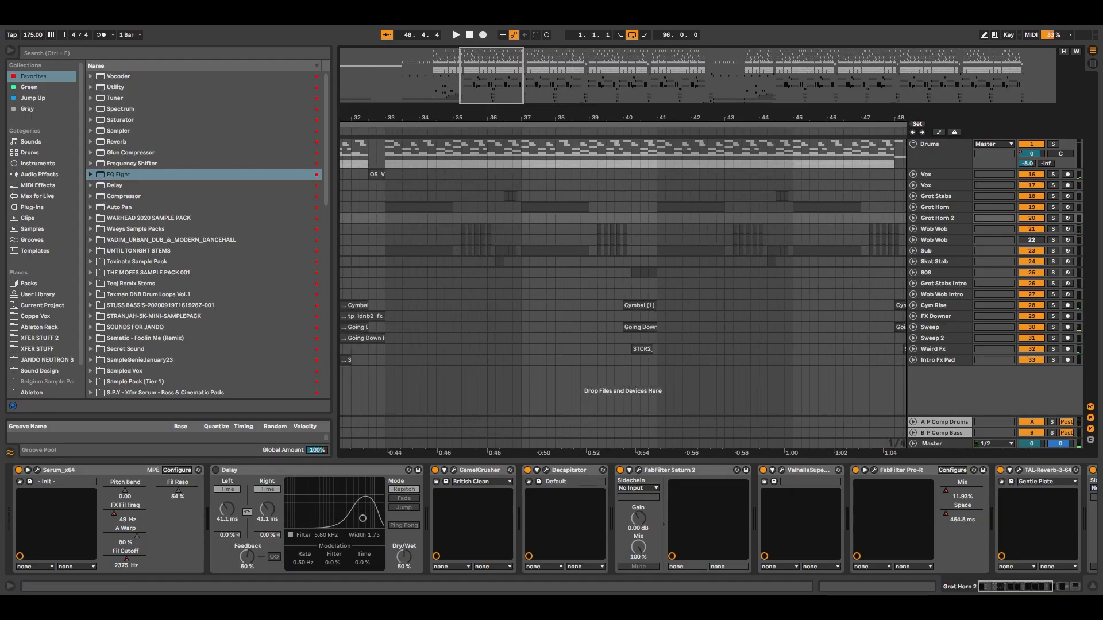
# Switch to Ableton Live and play the first Wob Wob track (21) soloed from 35.2.1
pyautogui.moveTo(492, 71); pyautogui.dragTo(476, 70)
pyautogui.click(945, 219)
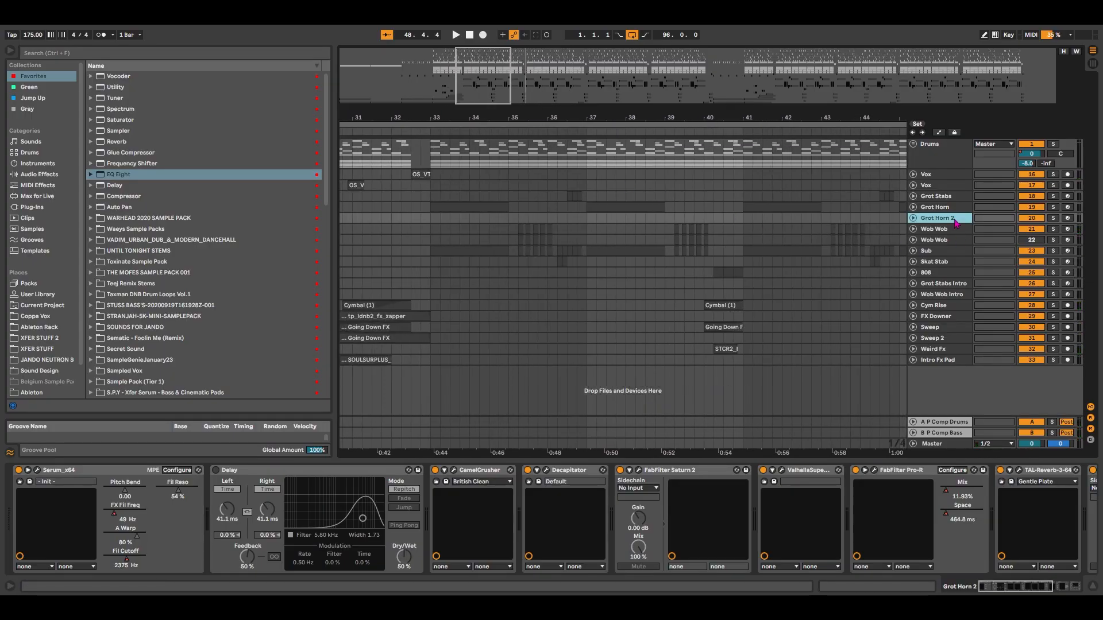
pyautogui.click(518, 241)
pyautogui.press('space')
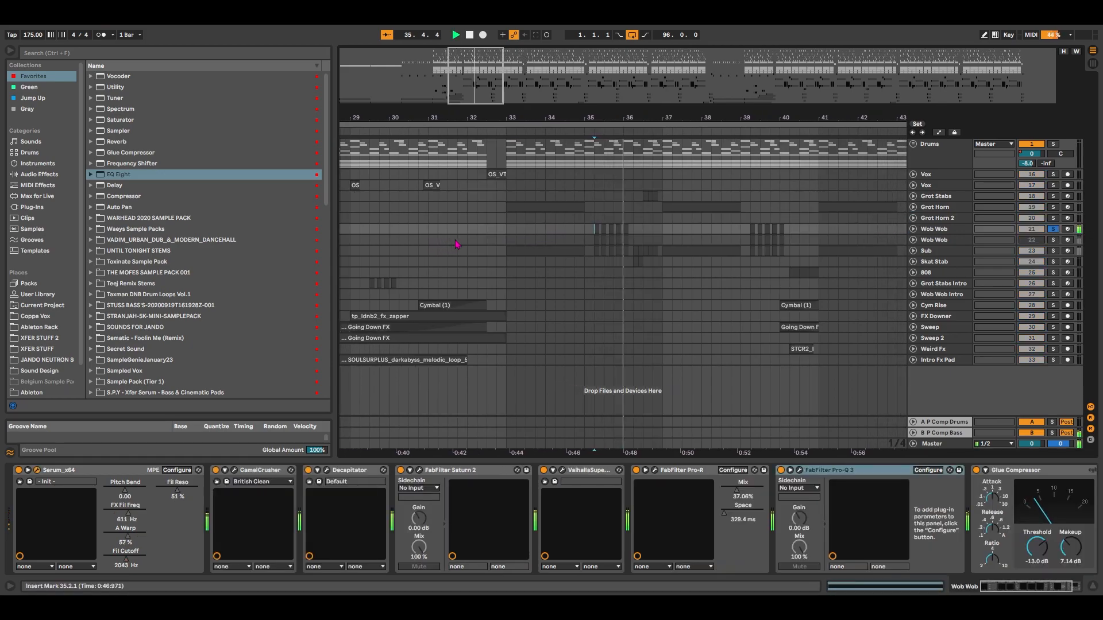
pyautogui.moveTo(471, 69); pyautogui.dragTo(471, 77)
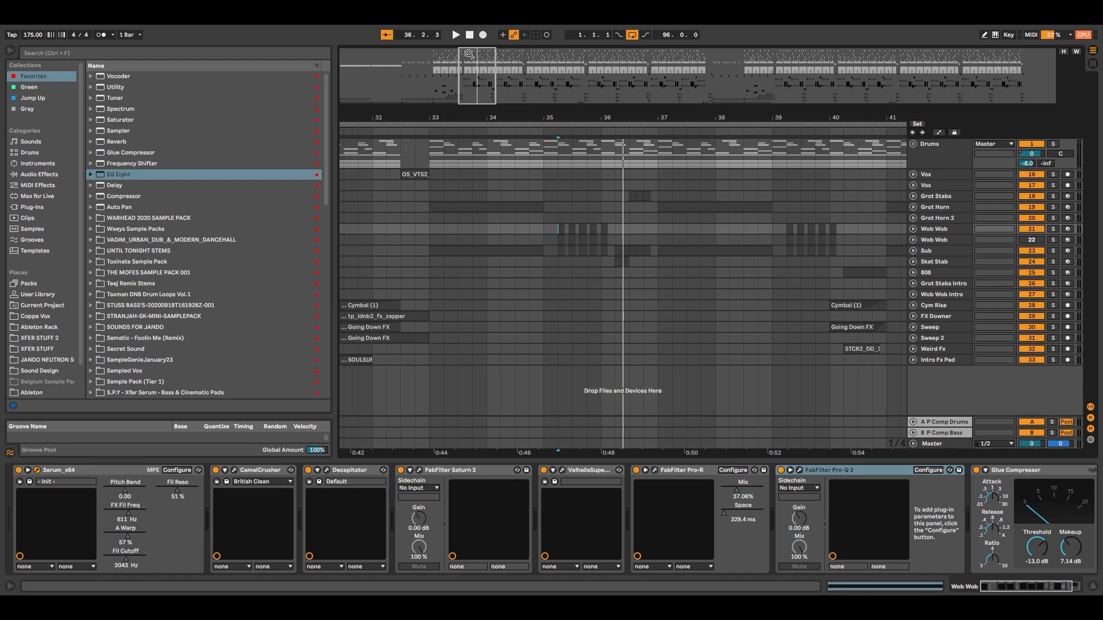
# Unfold the second Wob Wob track (22) in the arrangement and select its Serum device
pyautogui.click(933, 242)
pyautogui.click(914, 240)
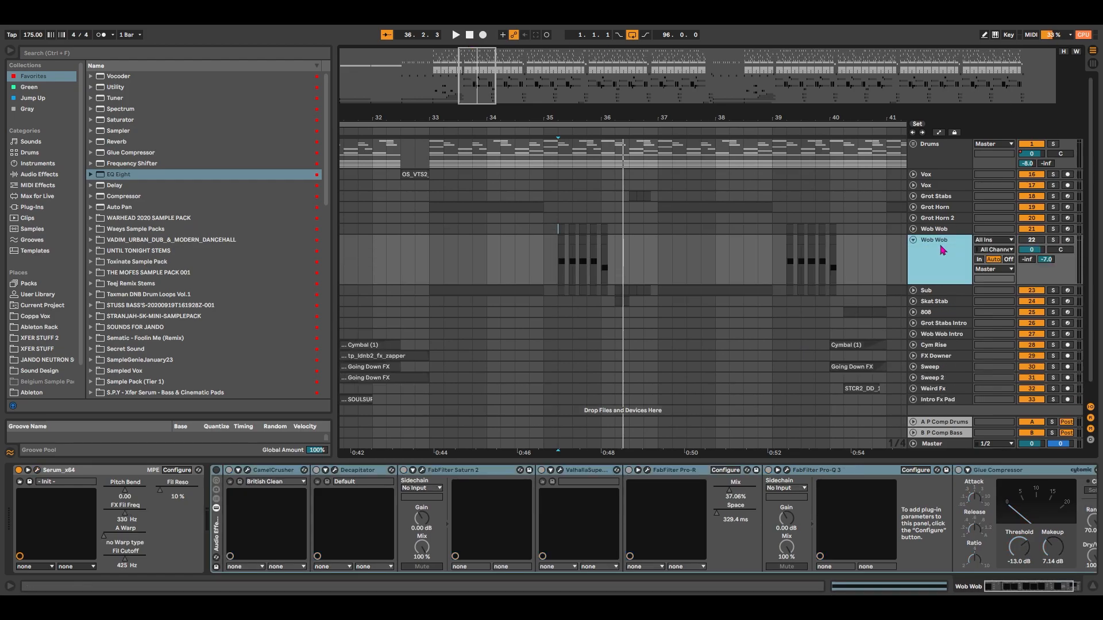
pyautogui.click(914, 240)
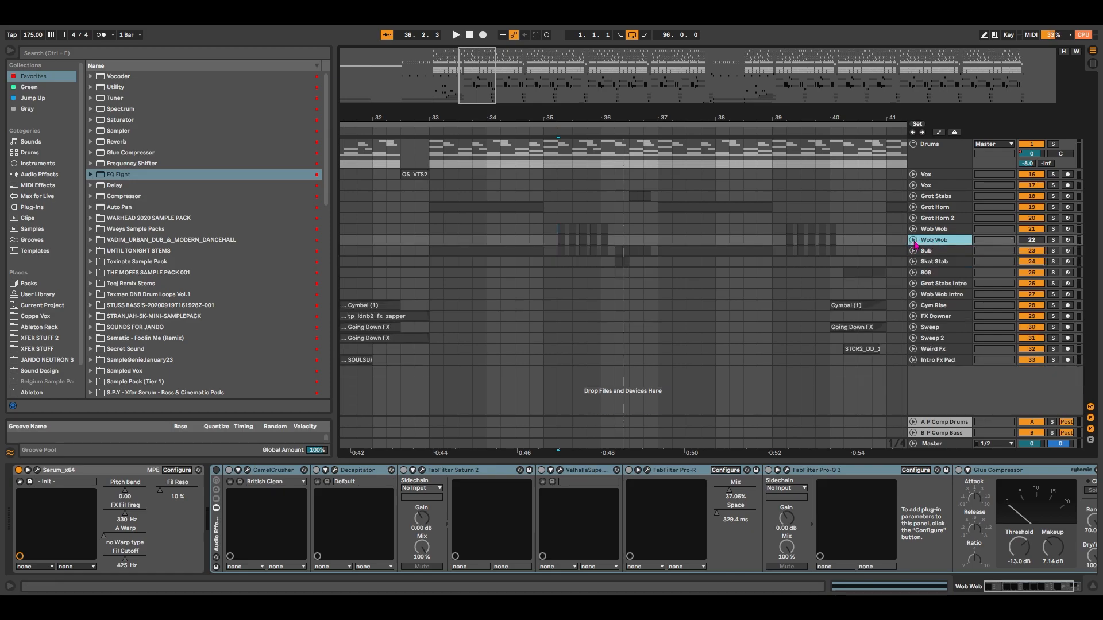
pyautogui.click(914, 244)
pyautogui.click(40, 478)
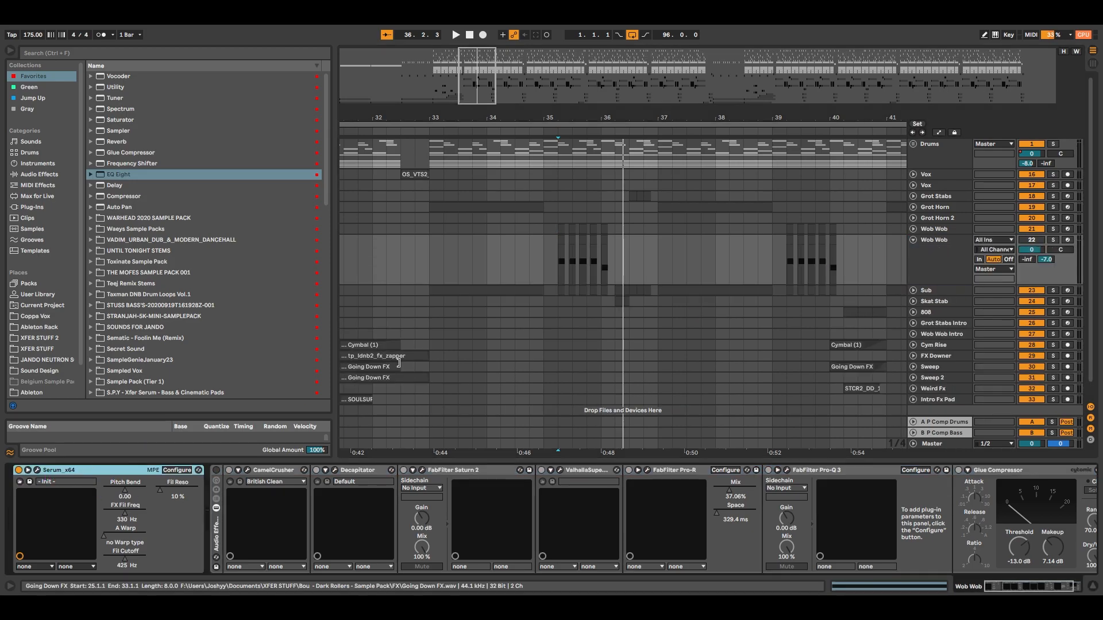
# Solo the second Wob Wob track (22) and play its part from 35.2.1
pyautogui.click(1052, 240)
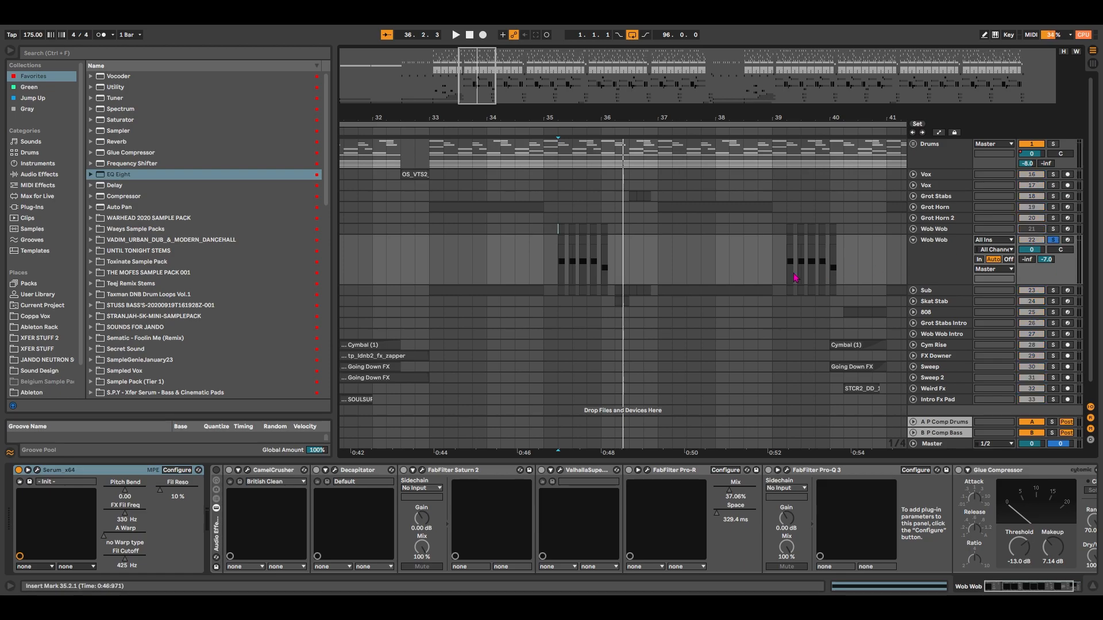
pyautogui.press('space')
pyautogui.press('space')
# Consolidate the short MIDI clips on Wob Wob track 22 from 35.2.1 to 36.2.3 into one clip
pyautogui.moveTo(472, 100); pyautogui.dragTo(474, 125)
pyautogui.moveTo(530, 247); pyautogui.dragTo(613, 271)
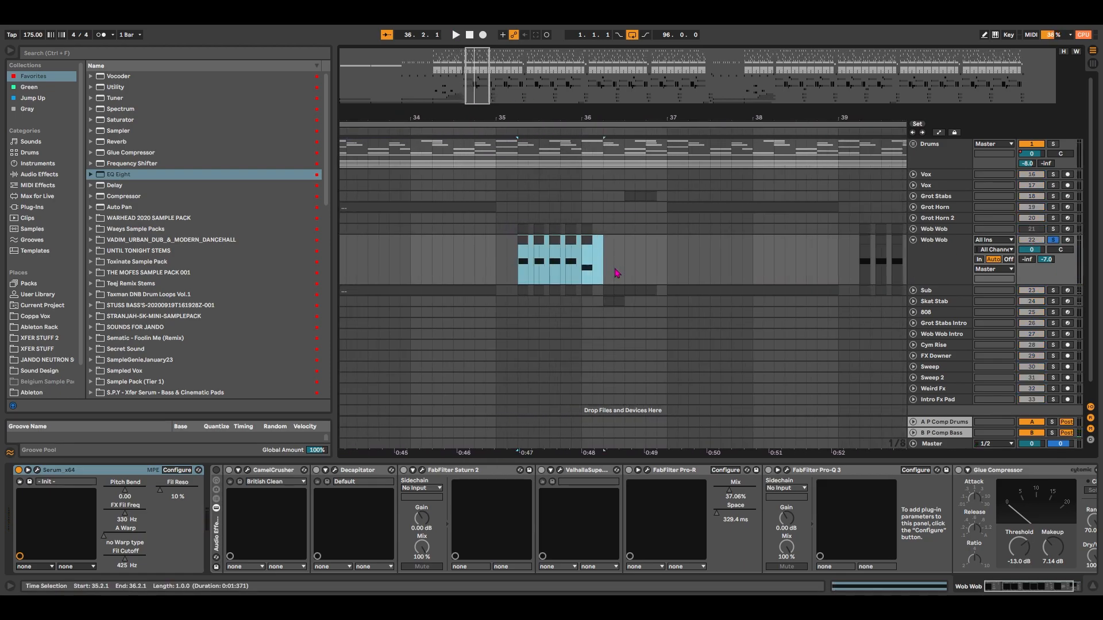
pyautogui.rightClick(592, 242)
pyautogui.click(617, 326)
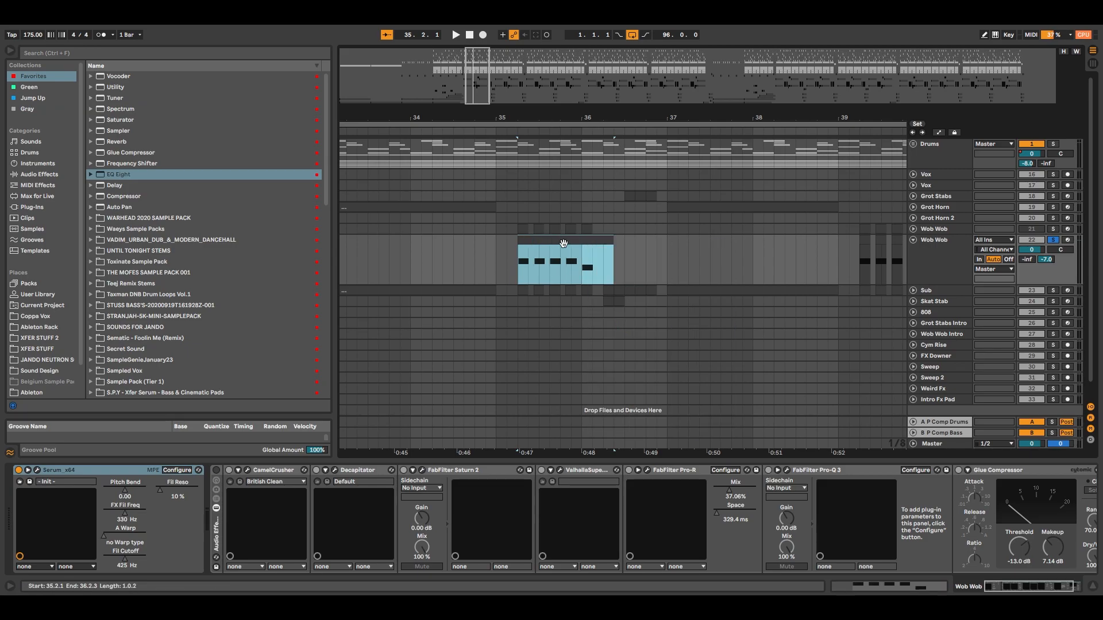
# Show the consolidated Wob Wob clip's MIDI notes and play the clip back
pyautogui.doubleClick(563, 244)
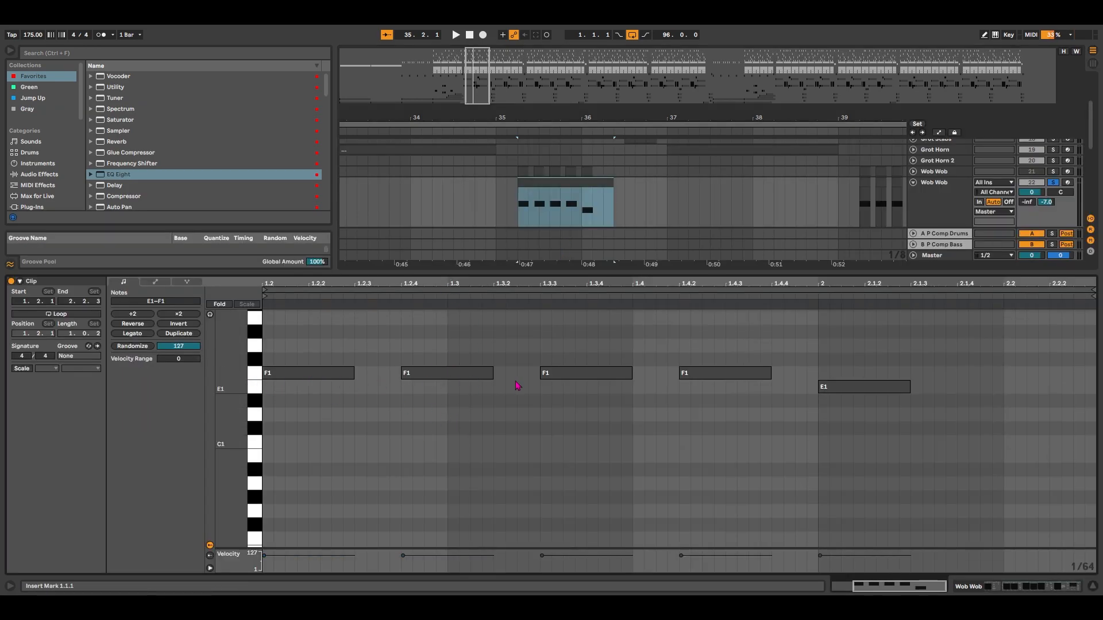
pyautogui.press('space')
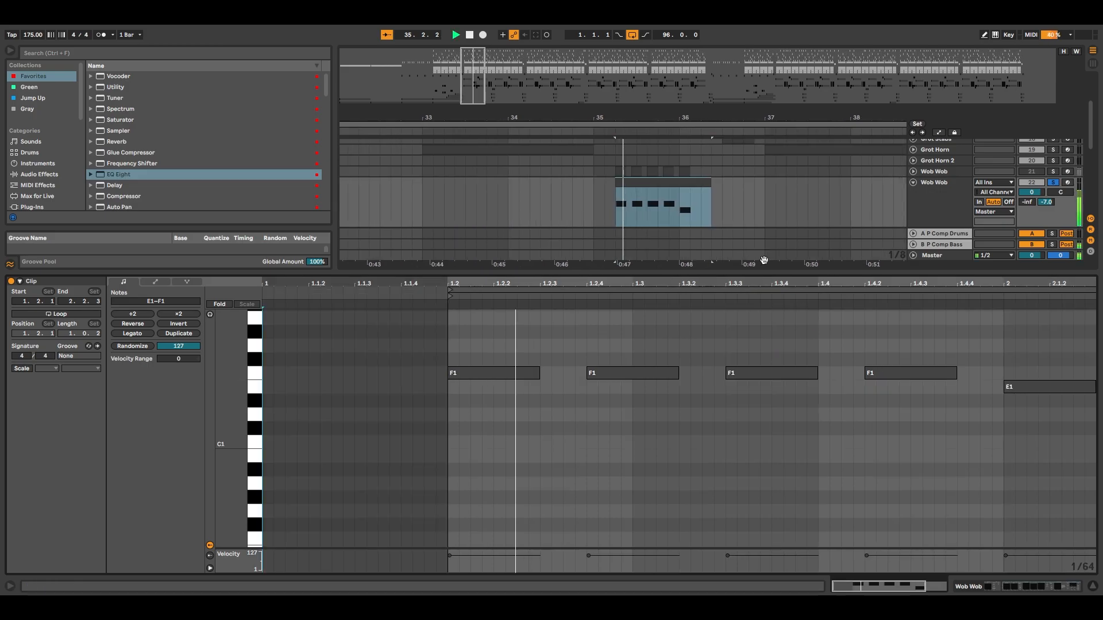
pyautogui.press('space')
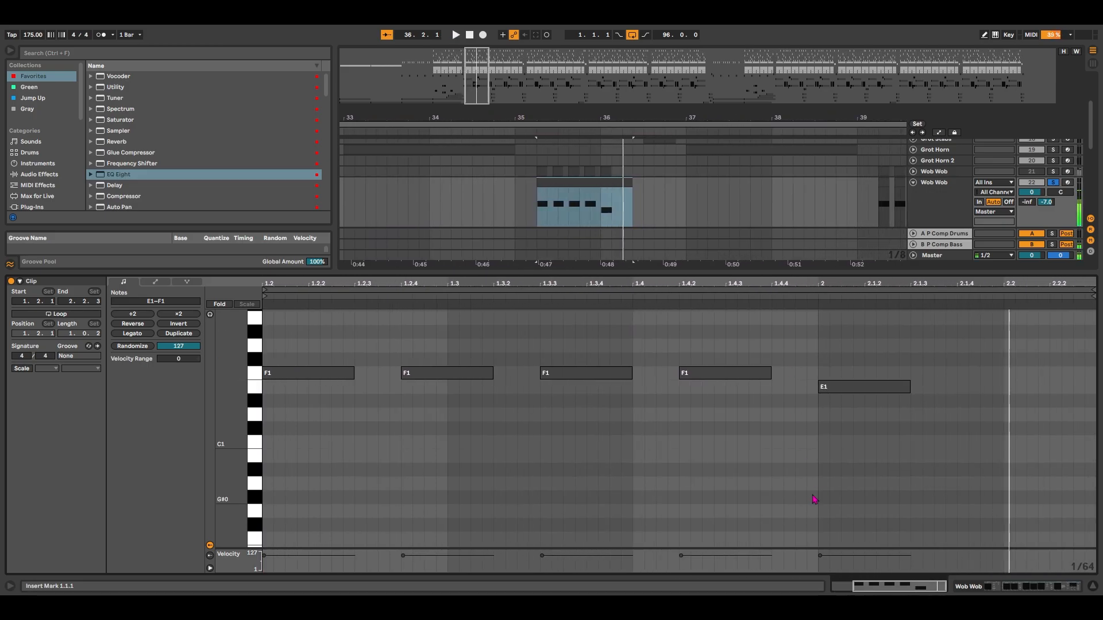
pyautogui.click(1064, 586)
pyautogui.click(1092, 586)
pyautogui.click(583, 238)
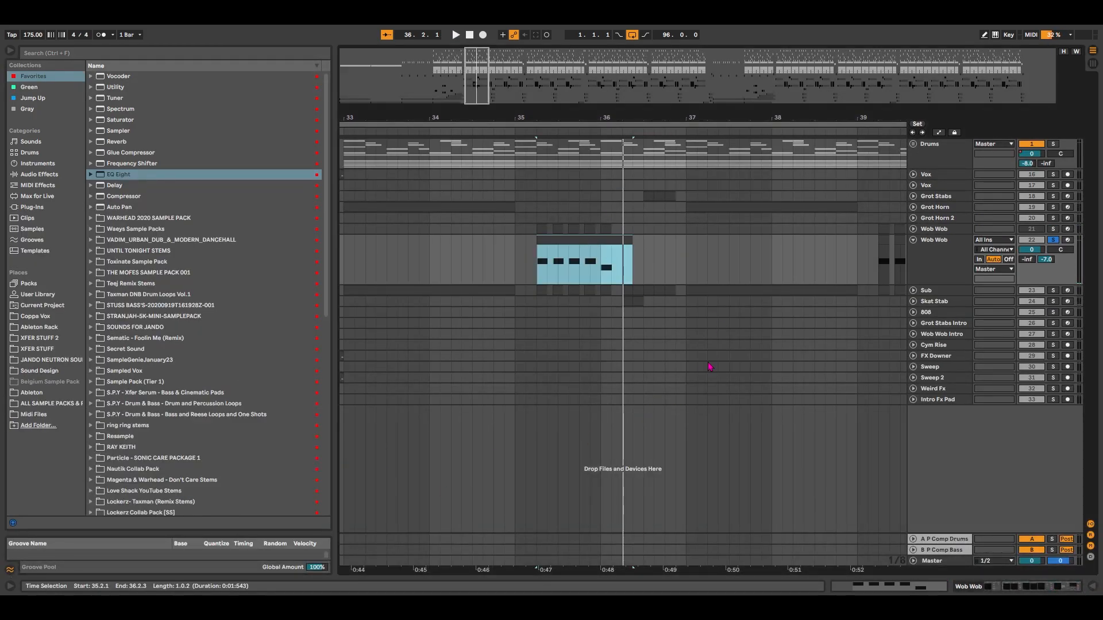
pyautogui.doubleClick(581, 253)
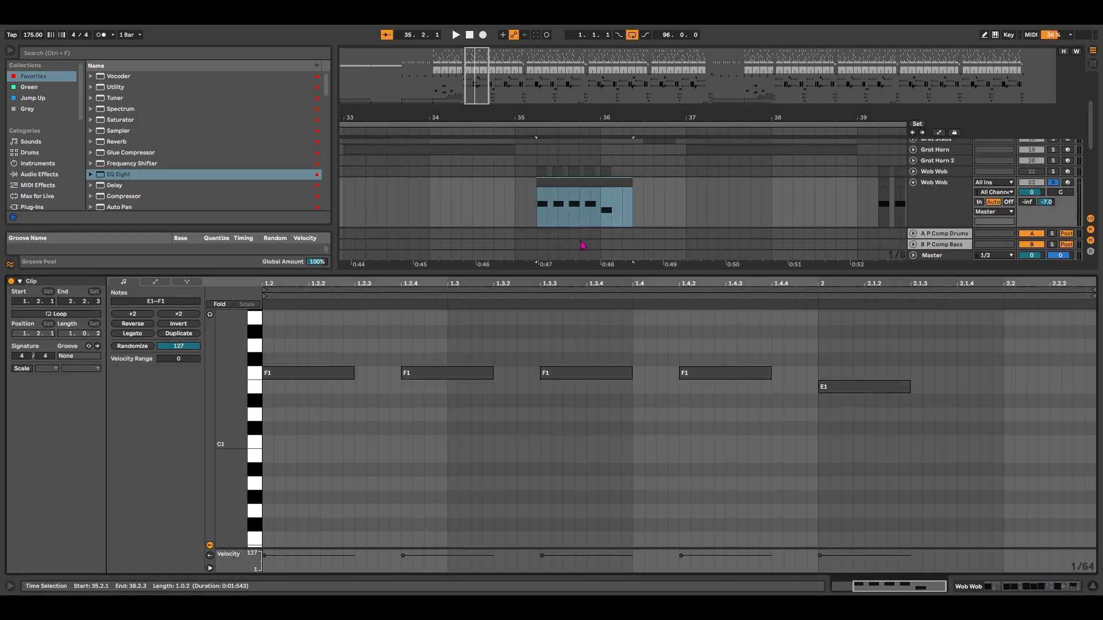
# Play the Wob Wob clip with the track's Audio Effect Rack switched on, and switch the rack off again
pyautogui.click(1019, 582)
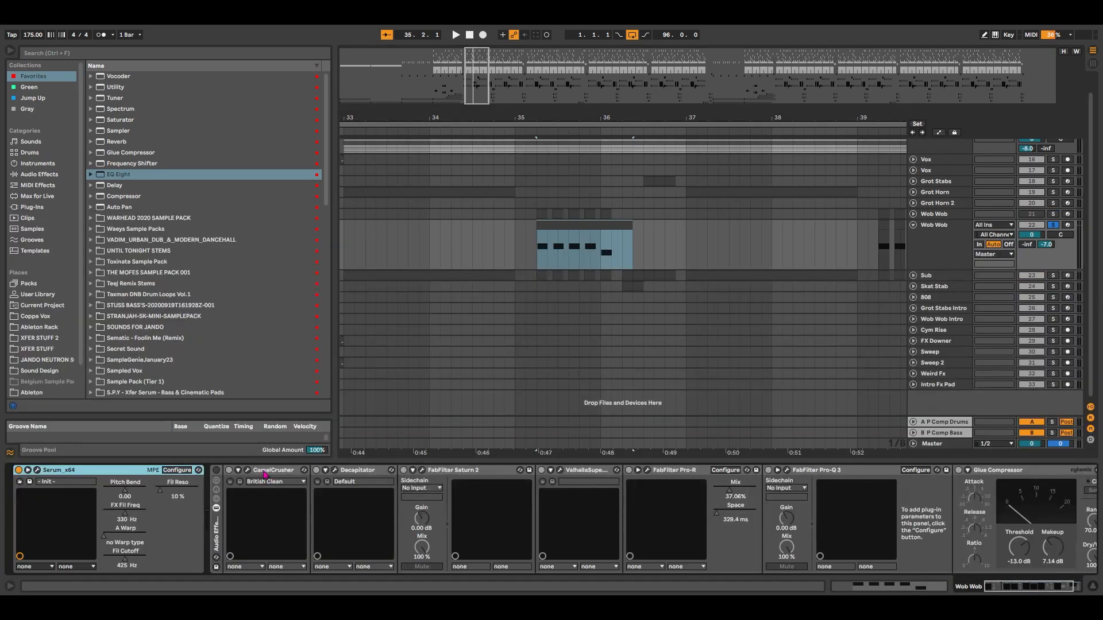
pyautogui.click(216, 470)
pyautogui.press('space')
pyautogui.click(216, 471)
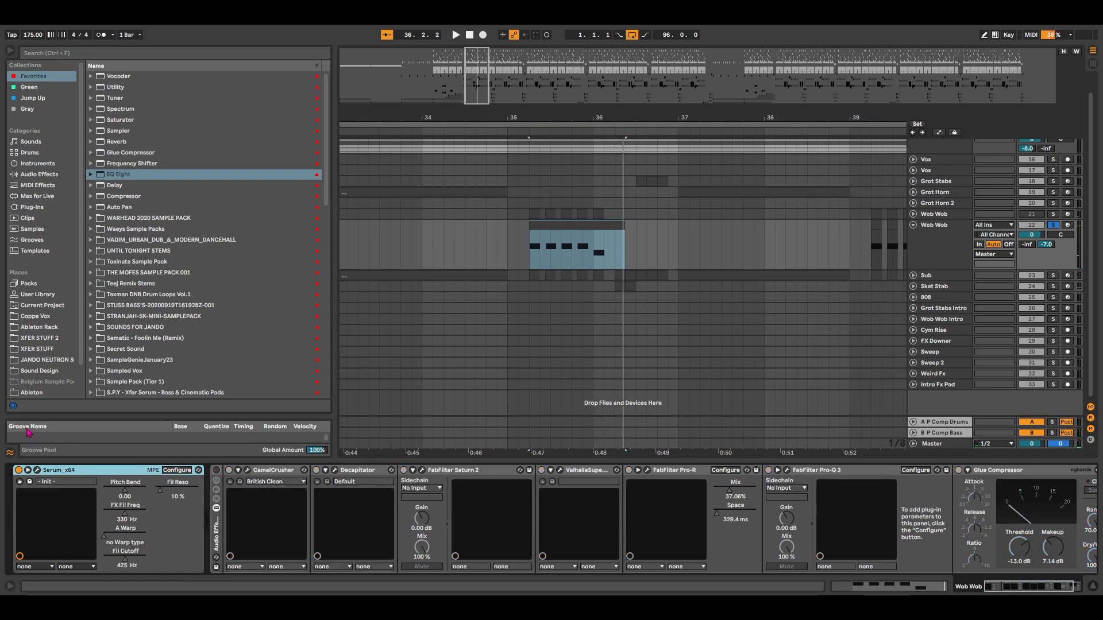
# Open the Serum instrument on the Wob Wob track and enable its sub oscillator
pyautogui.click(37, 470)
pyautogui.moveTo(560, 127); pyautogui.dragTo(467, 82)
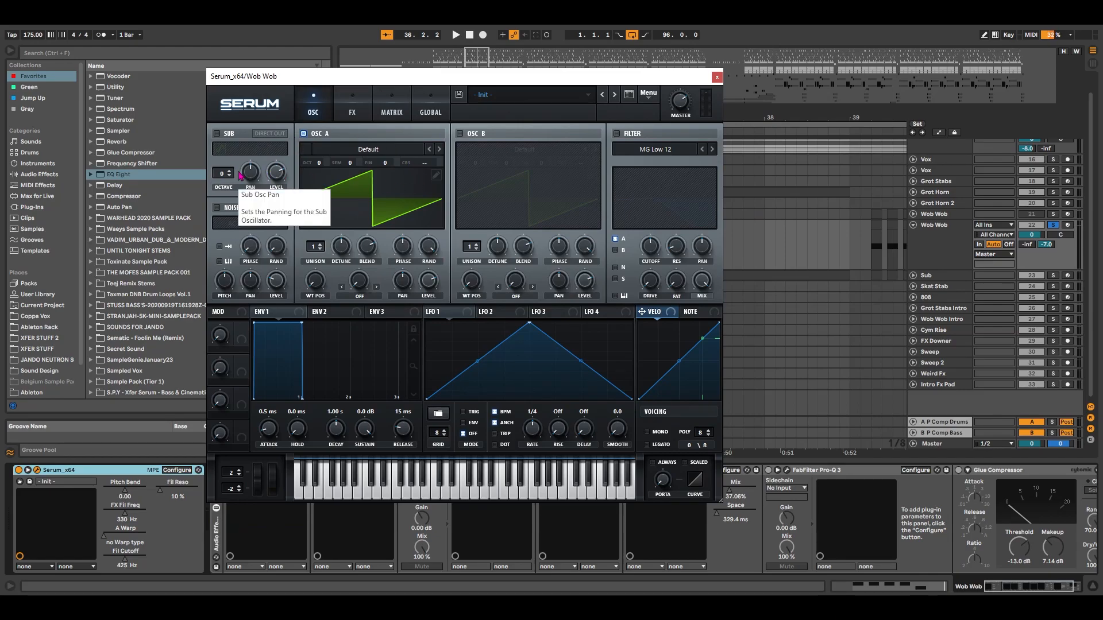
pyautogui.click(218, 134)
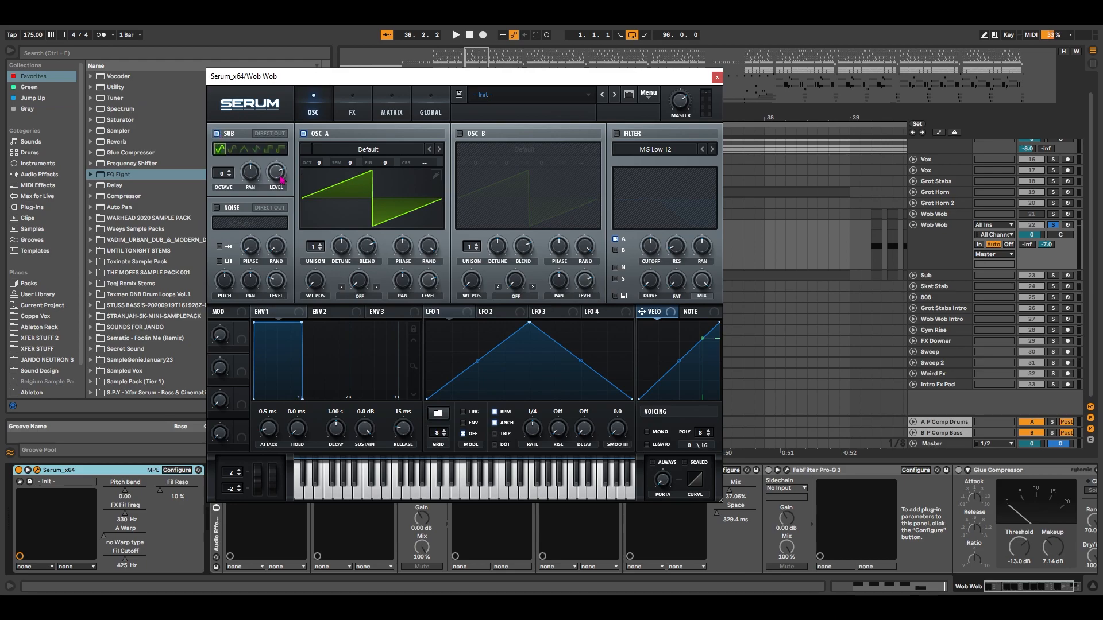
# Enable oscillator B in Serum and set oscillator A's warp mode to FM (From B)
pyautogui.click(460, 134)
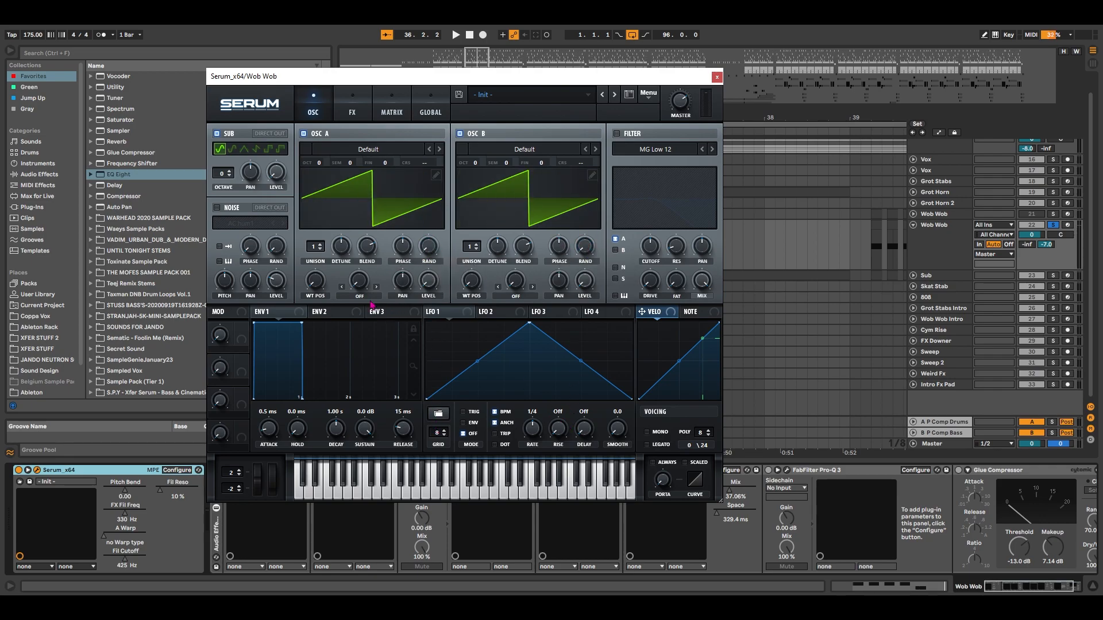
pyautogui.click(356, 291)
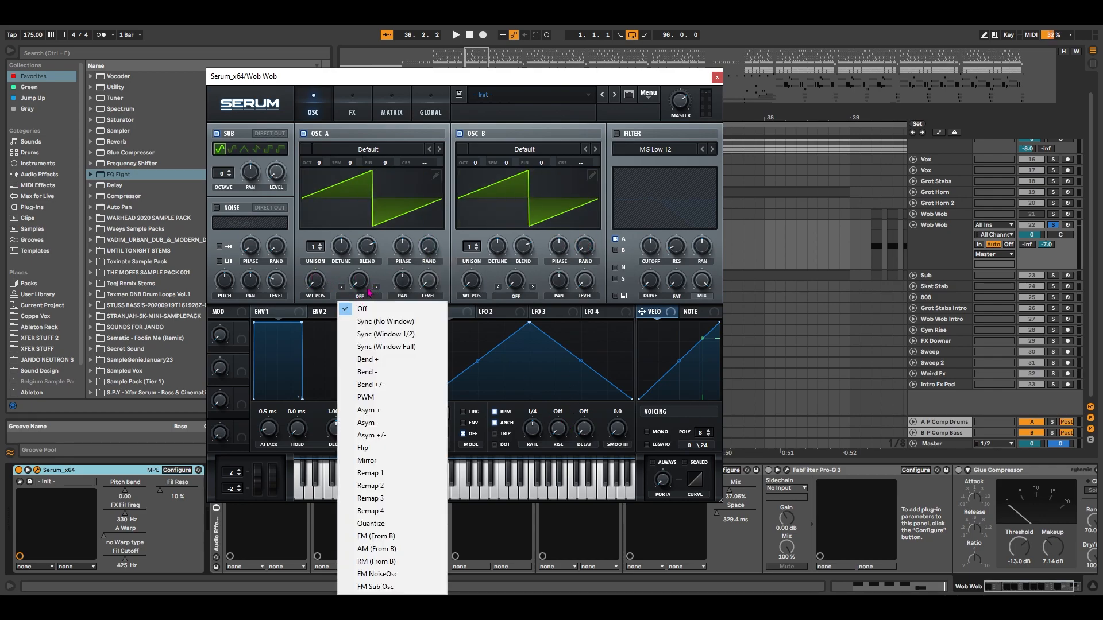
pyautogui.click(352, 529)
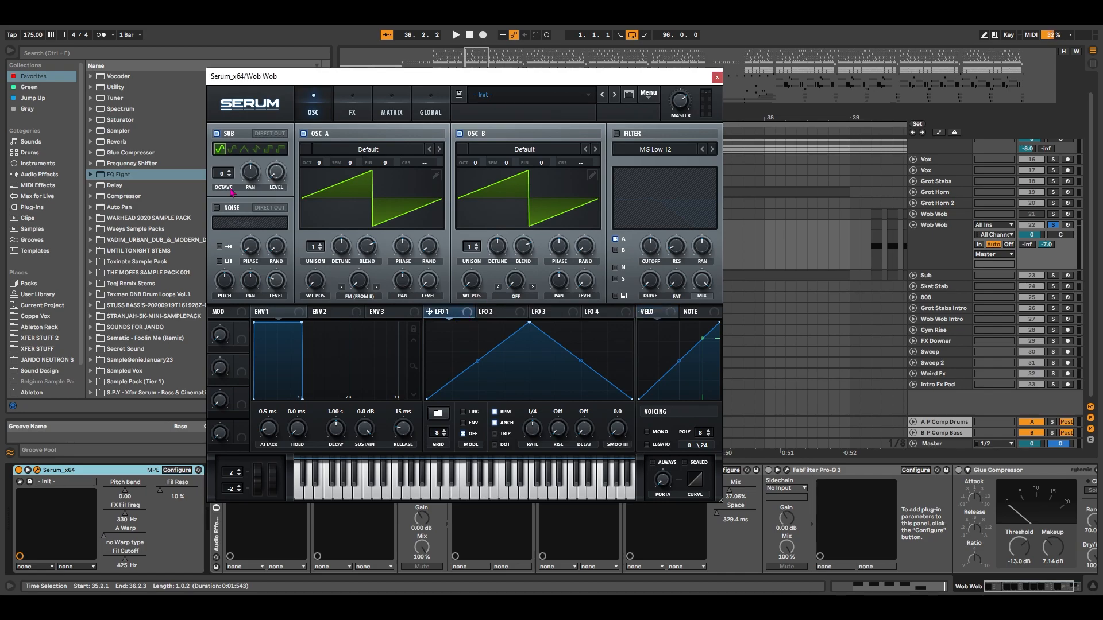
# Set the sub oscillator's waveform to triangle
pyautogui.click(245, 152)
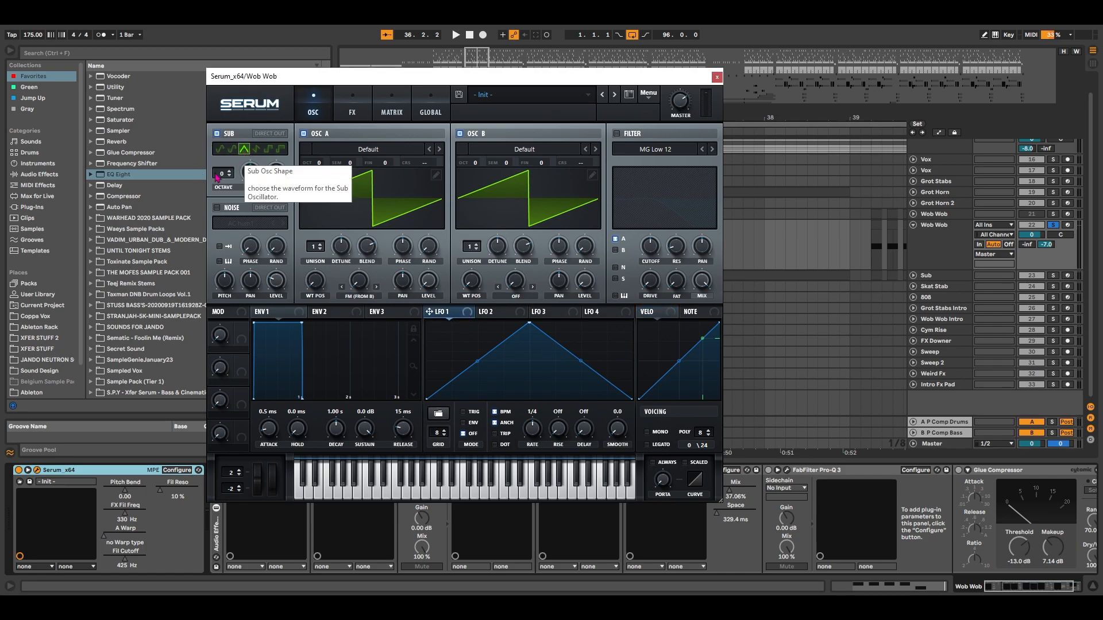
# Set the sub oscillator's octave to -4 and modulate the sub level by 77 and oscillator A's level by 78 with LFO 1
pyautogui.moveTo(225, 174); pyautogui.dragTo(250, 292)
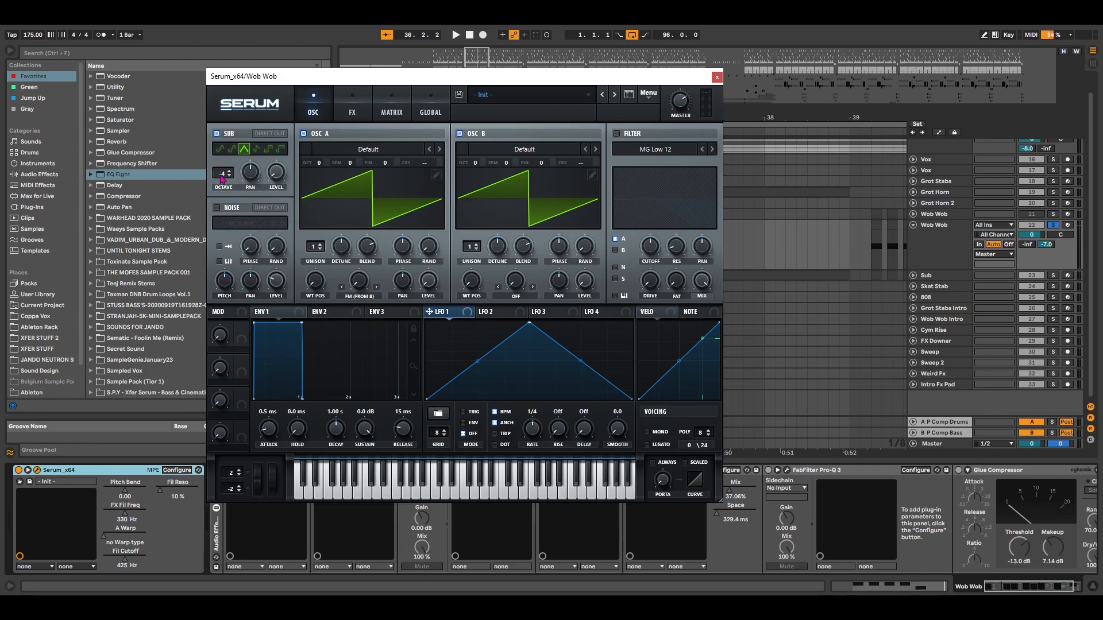
pyautogui.moveTo(457, 315); pyautogui.dragTo(276, 173)
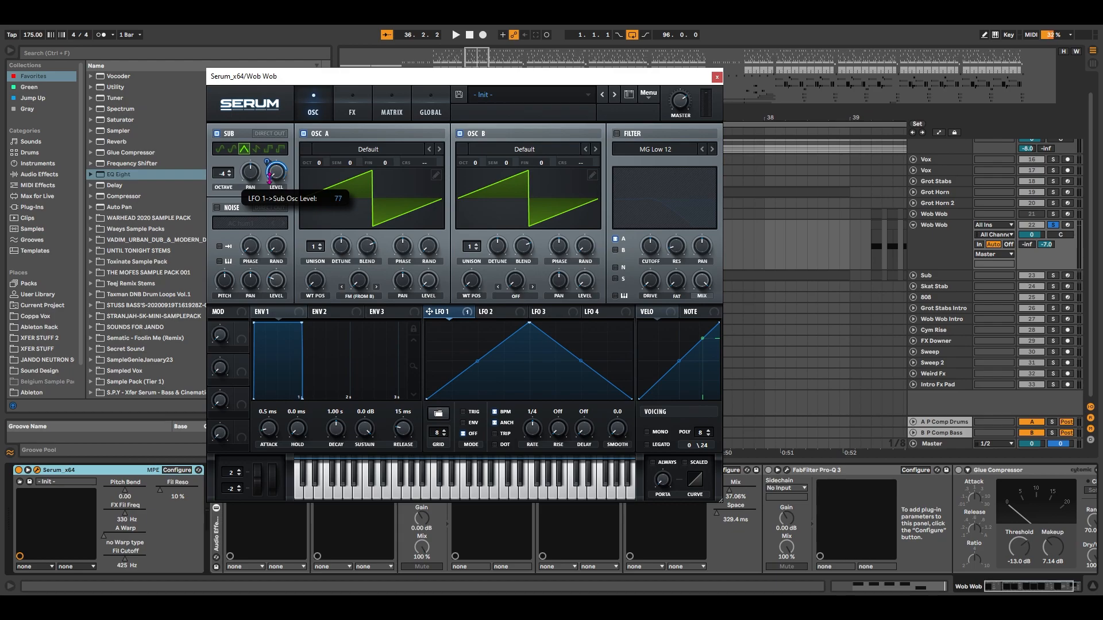
pyautogui.moveTo(452, 315); pyautogui.dragTo(425, 281)
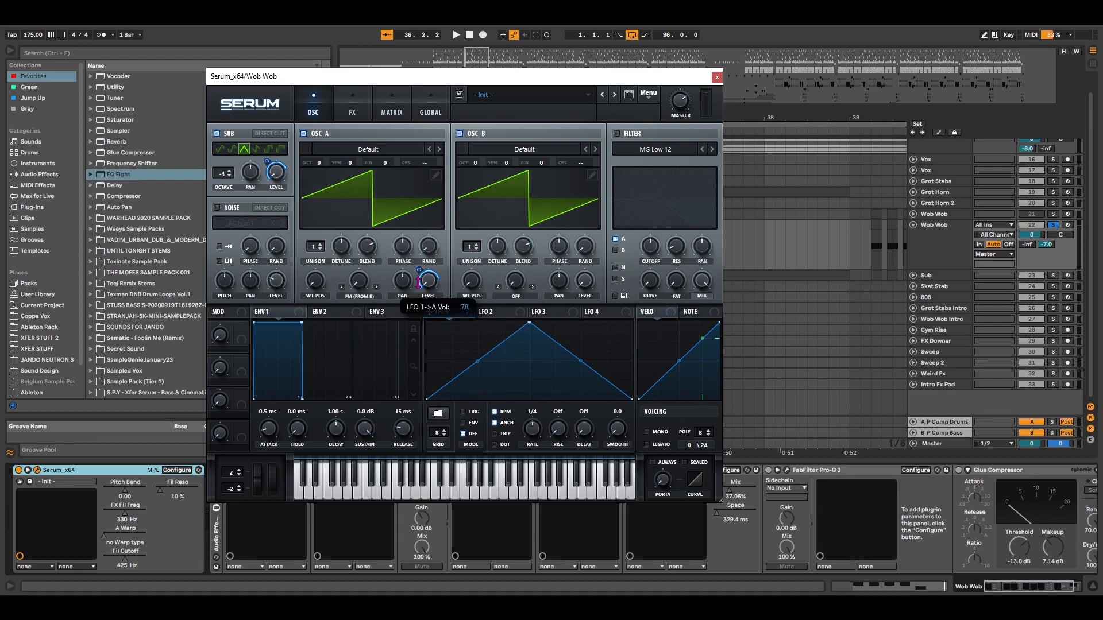
# Load the analog Basic Shapes wavetable into both oscillator A and oscillator B
pyautogui.click(368, 149)
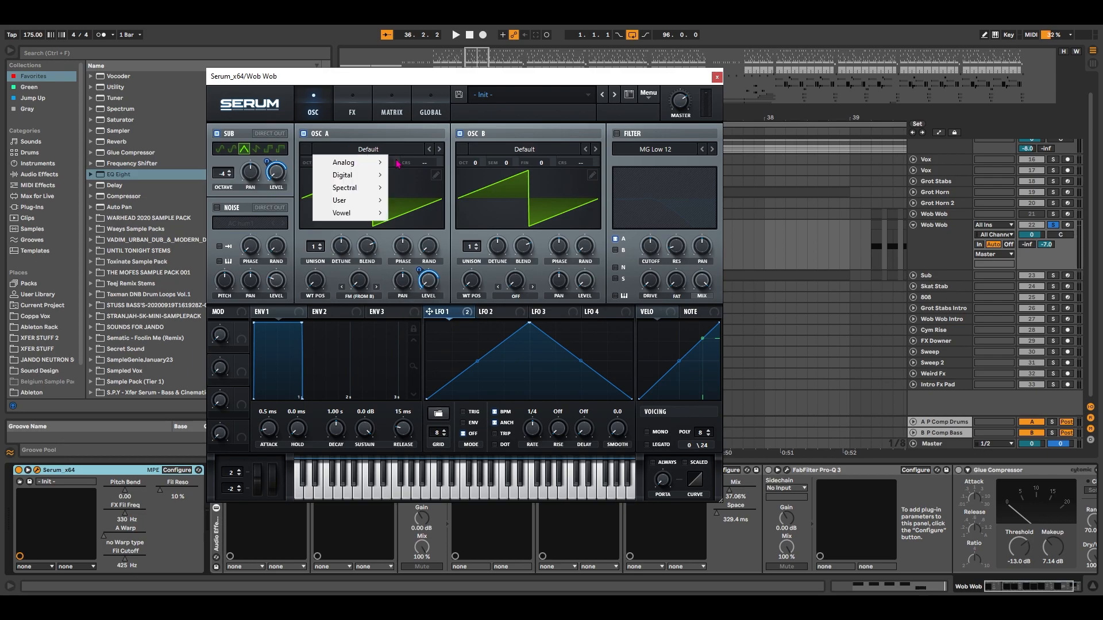
pyautogui.moveTo(368, 166)
pyautogui.click(416, 216)
pyautogui.click(523, 149)
pyautogui.moveTo(518, 168)
pyautogui.click(571, 215)
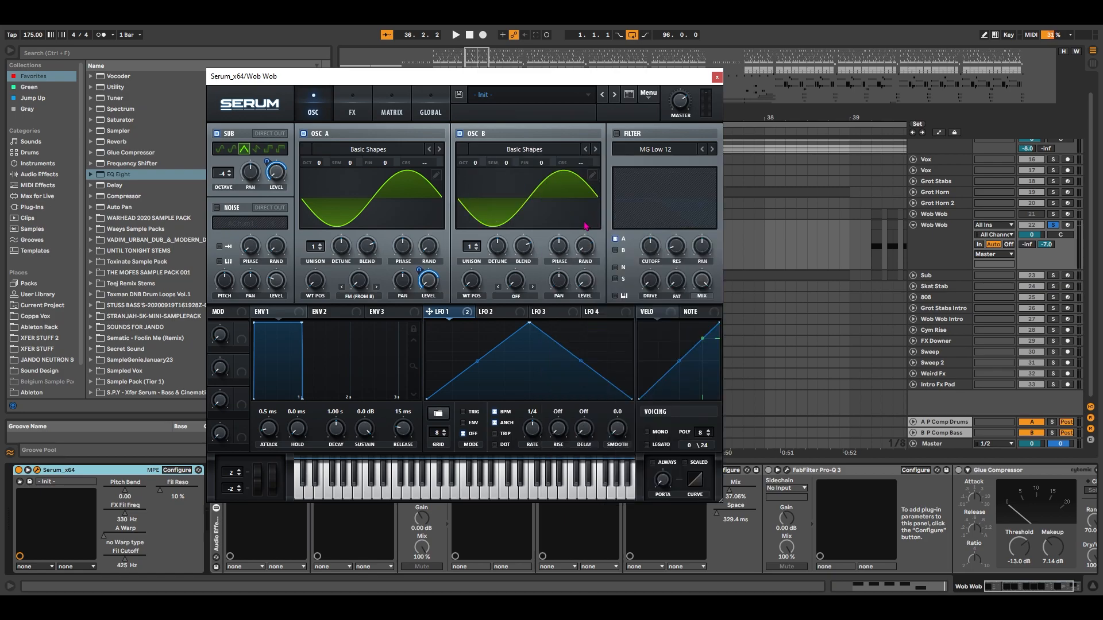
# Set oscillator A's FM (From B) warp amount to 57% and modulate it slightly with LFO 1
pyautogui.moveTo(359, 280); pyautogui.dragTo(377, 234)
pyautogui.moveTo(361, 285); pyautogui.dragTo(359, 284)
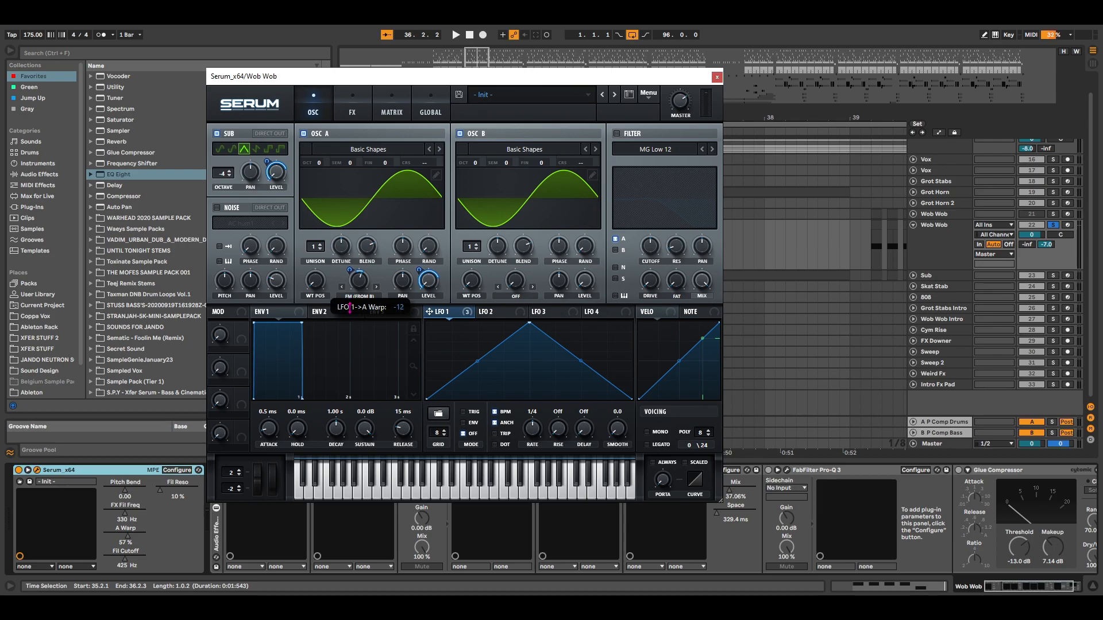
pyautogui.moveTo(350, 307); pyautogui.dragTo(350, 306)
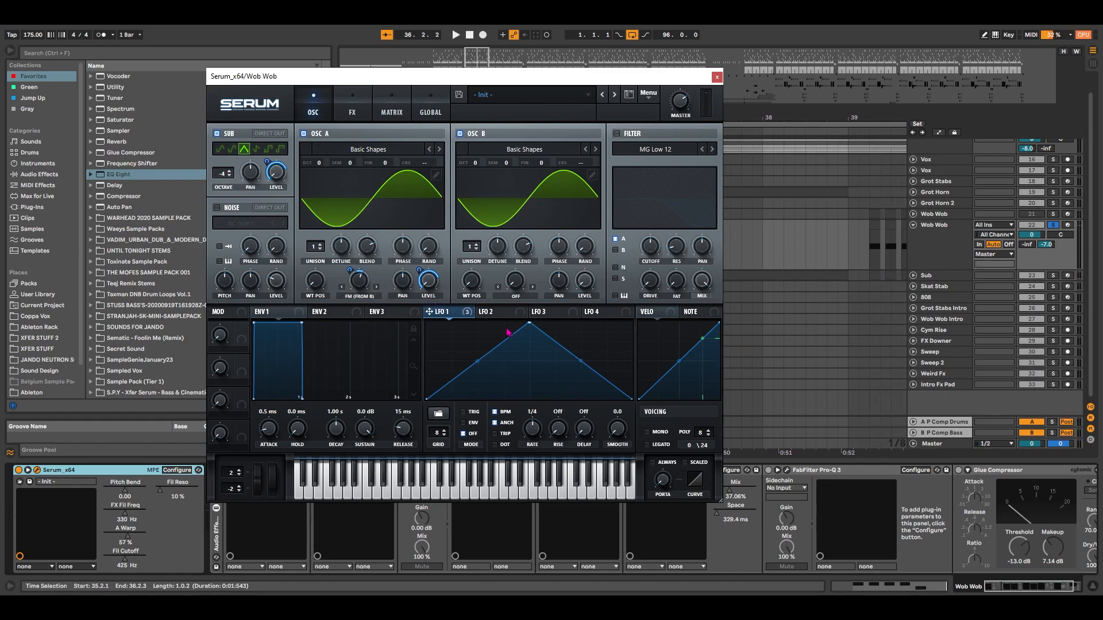
# Reshape LFO 1 into a low central peak with curved slopes, and set it to ENV mode at a 1/4 triplet rate
pyautogui.moveTo(529, 323); pyautogui.dragTo(492, 404)
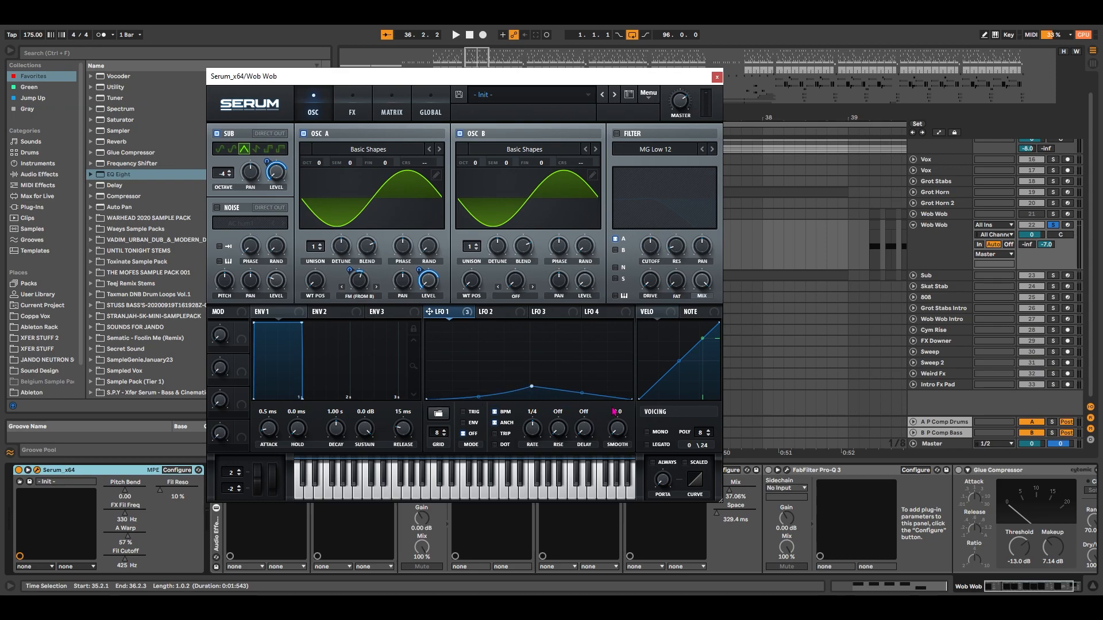
pyautogui.moveTo(584, 395); pyautogui.dragTo(580, 422)
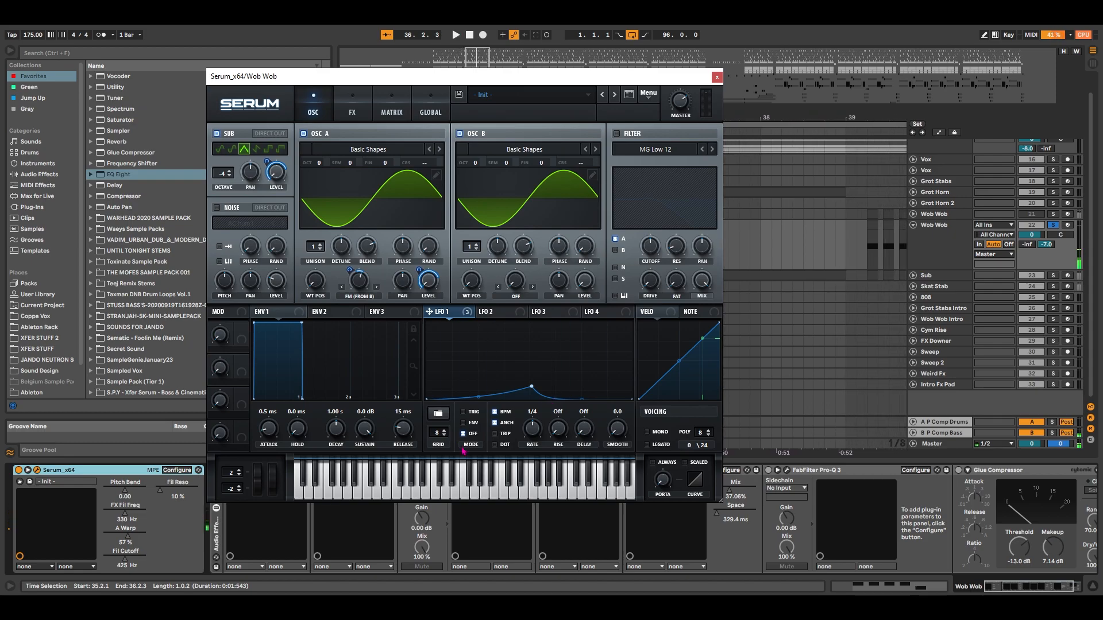
pyautogui.click(463, 423)
pyautogui.press('space')
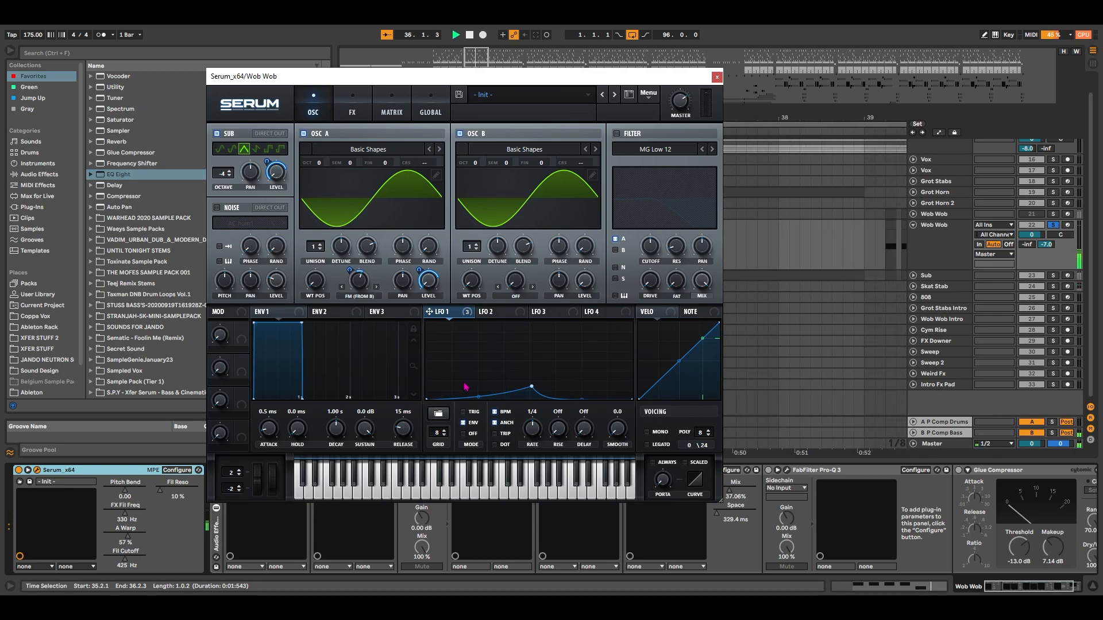
pyautogui.moveTo(534, 429); pyautogui.dragTo(535, 430)
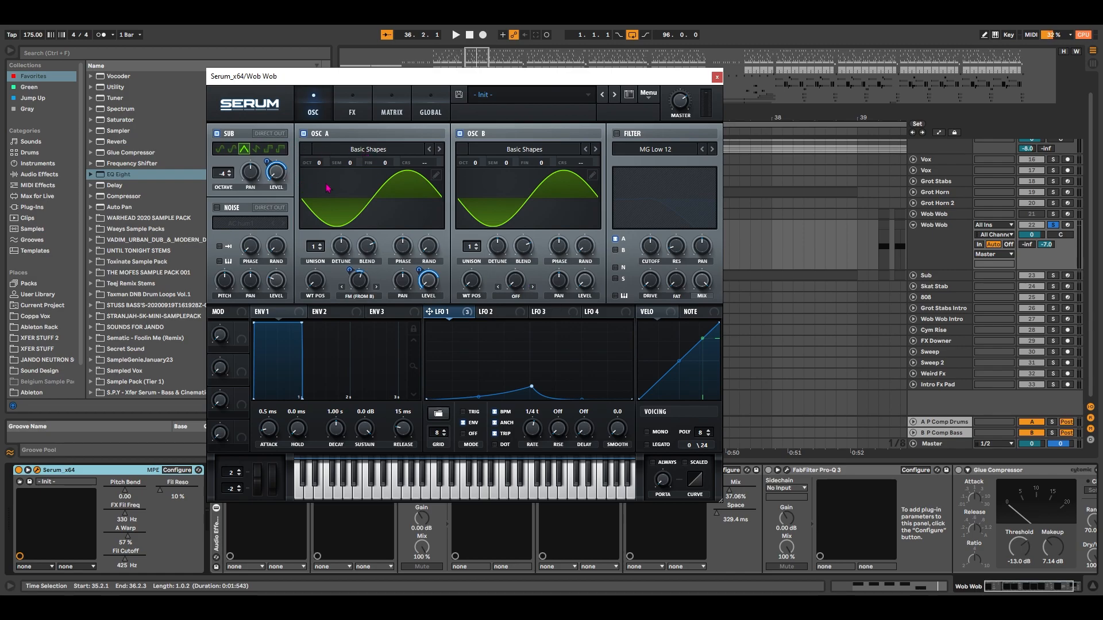
# Set oscillator A's octave to -1 and enable the filter with the Combs type
pyautogui.moveTo(320, 162); pyautogui.dragTo(320, 169)
pyautogui.click(617, 134)
pyautogui.click(623, 149)
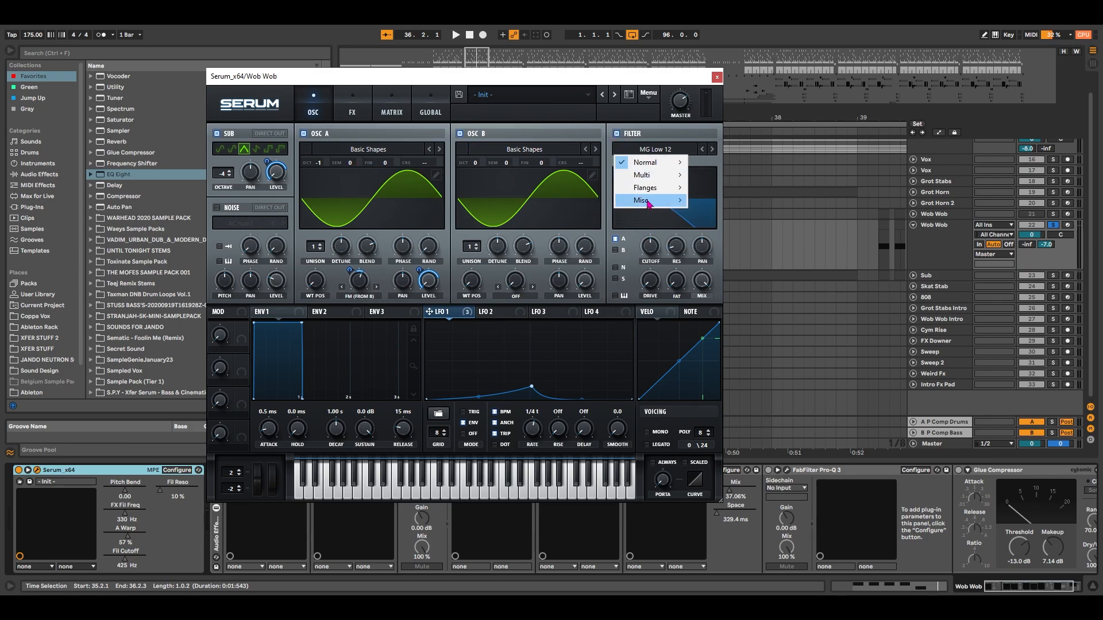
pyautogui.moveTo(646, 201)
pyautogui.click(718, 314)
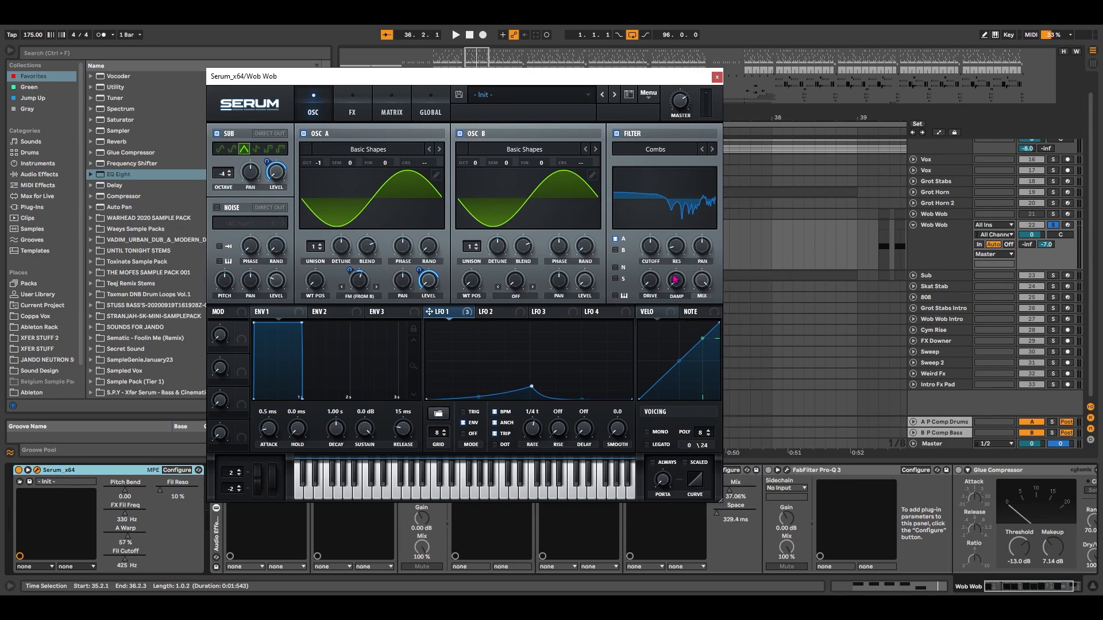
# Set the filter's cutoff to 506 Hz and resonance to 51%, and audition it with LFO 1 modulating its drive
pyautogui.moveTo(650, 252); pyautogui.dragTo(652, 250)
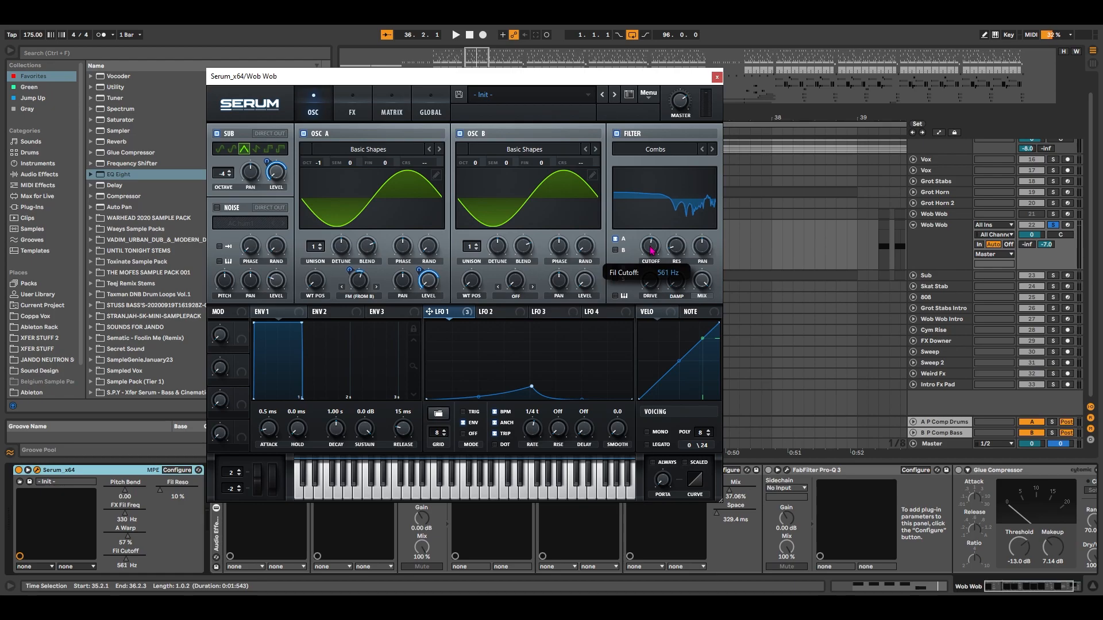
pyautogui.moveTo(652, 251); pyautogui.dragTo(691, 207)
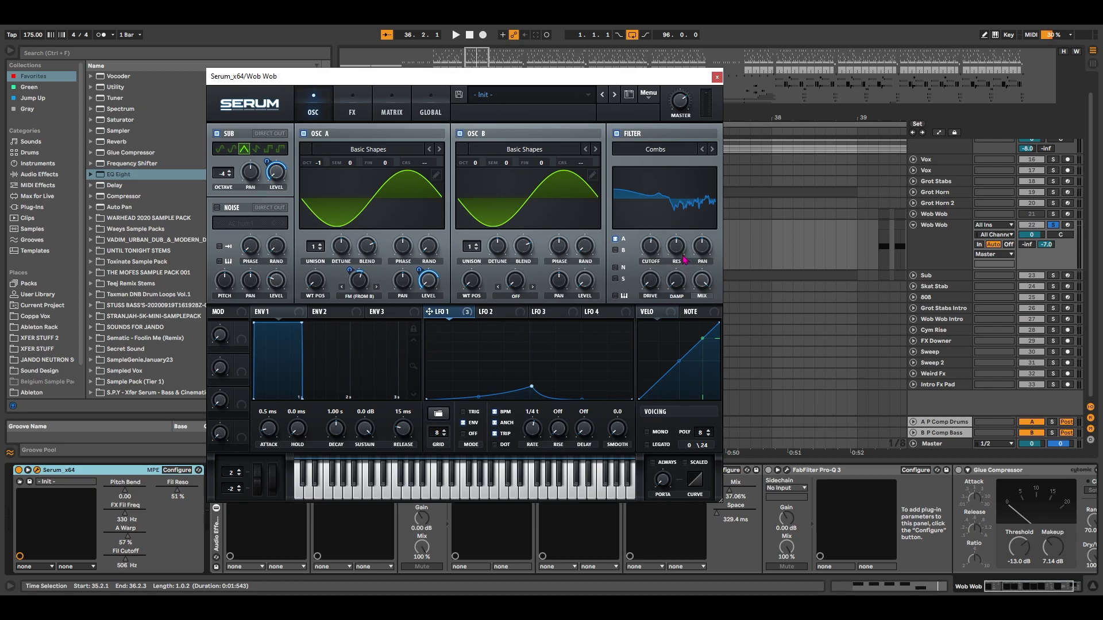
pyautogui.moveTo(462, 317); pyautogui.dragTo(635, 323)
pyautogui.press('space')
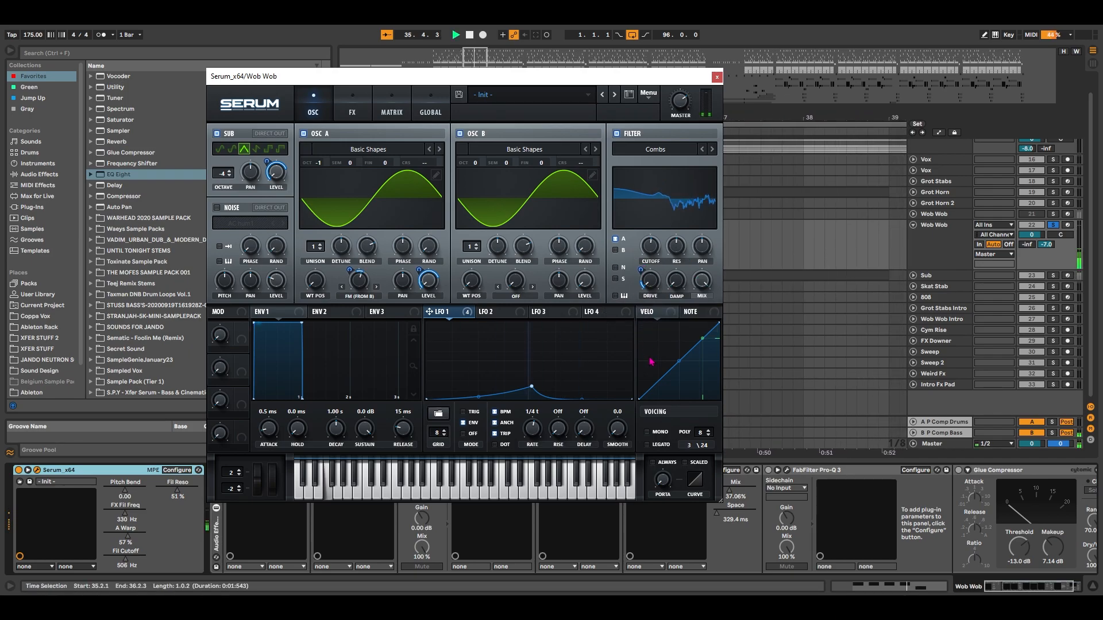
pyautogui.press('space')
# Route oscillator B, noise and sub through the filter with key tracking on, and play the clip
pyautogui.click(615, 251)
pyautogui.click(616, 268)
pyautogui.click(616, 281)
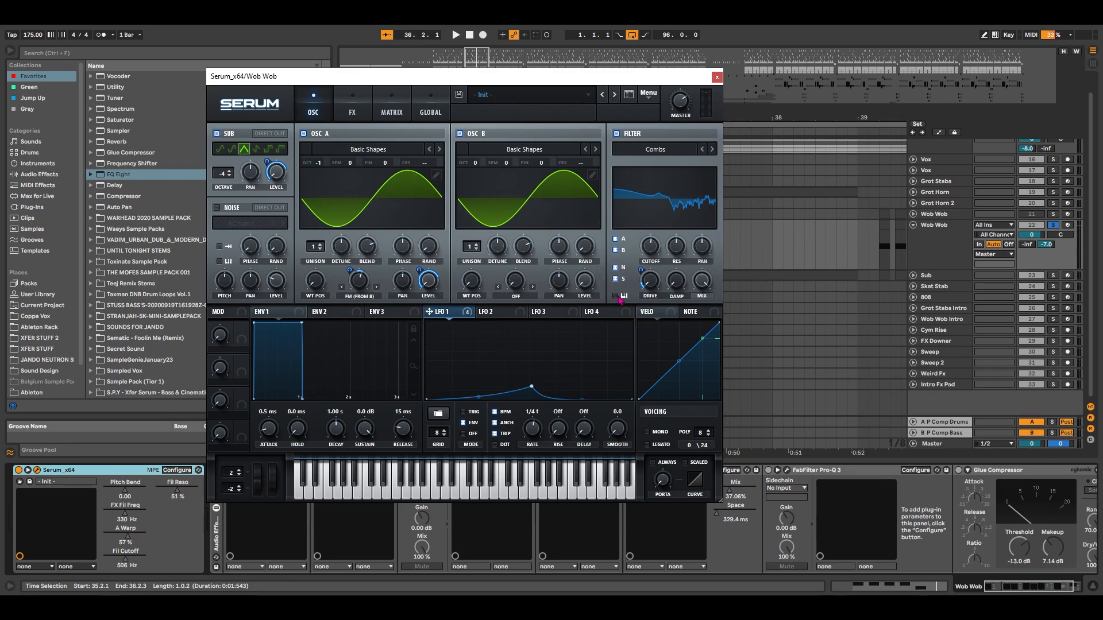
pyautogui.click(616, 296)
pyautogui.press('space')
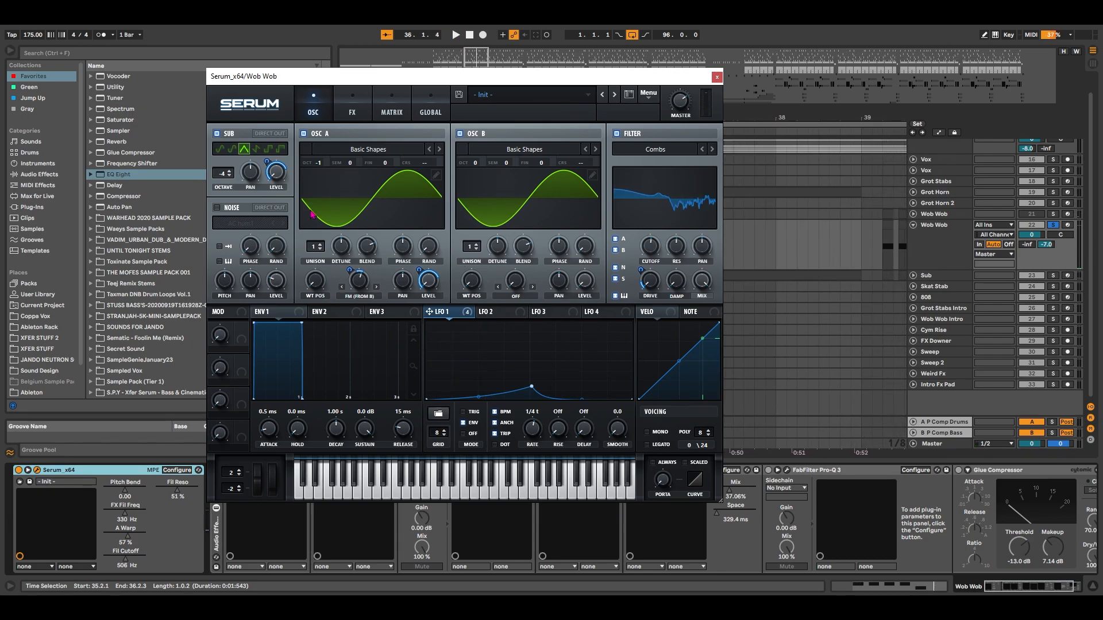
# Enable Serum's Hyper/Dimension, Distortion, Compressor and Filter effects, and audition the clip with the Hyper mix at 7%
pyautogui.click(352, 106)
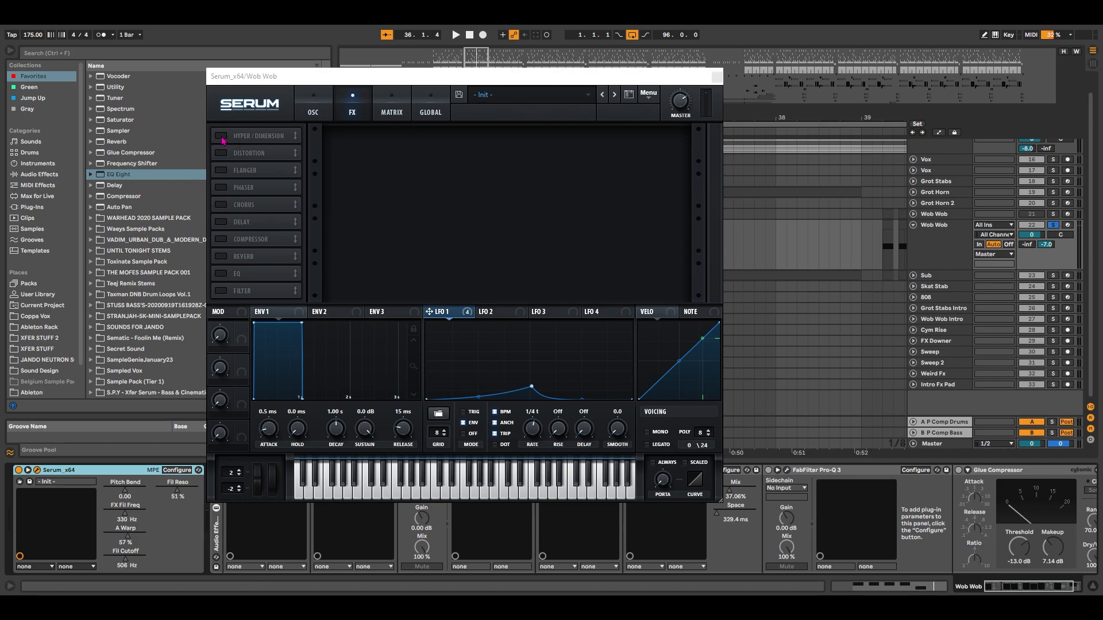
pyautogui.click(221, 136)
pyautogui.click(221, 153)
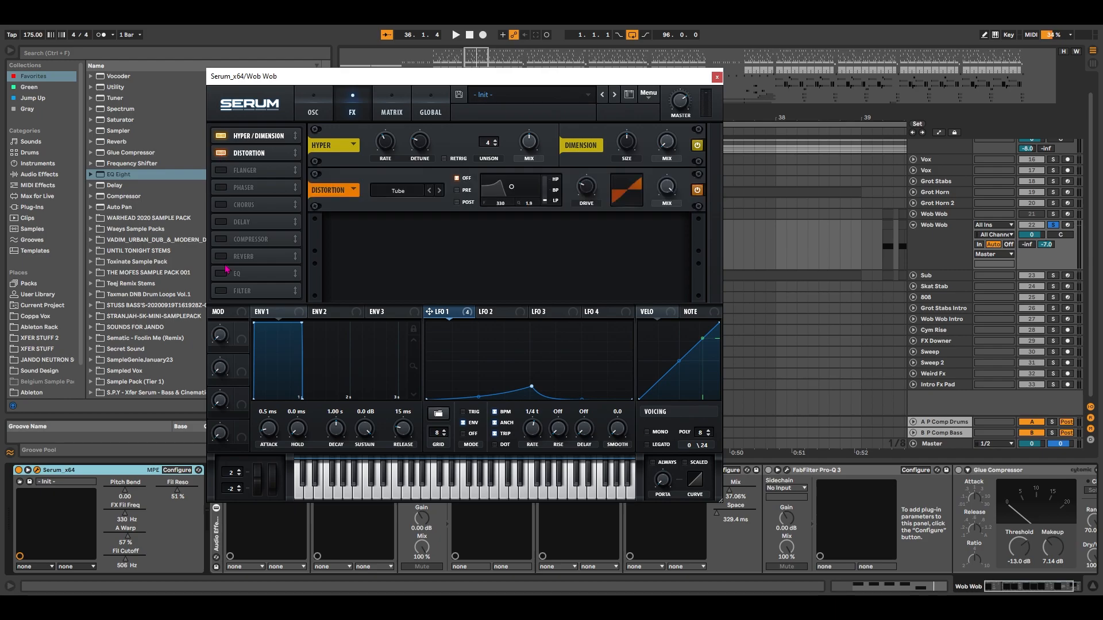
pyautogui.click(220, 240)
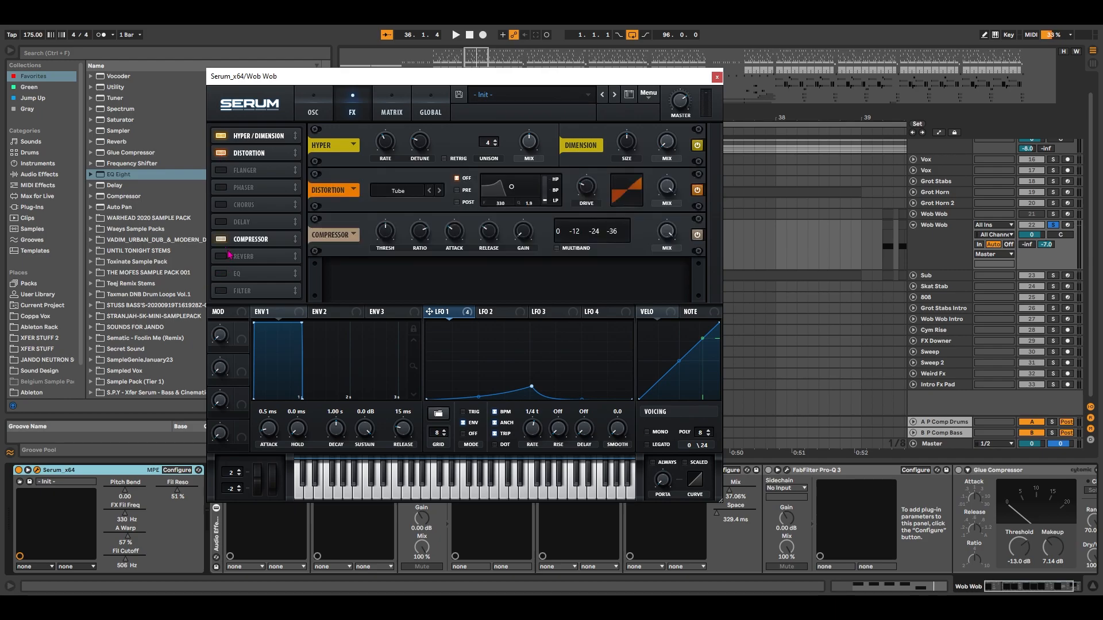
pyautogui.click(221, 291)
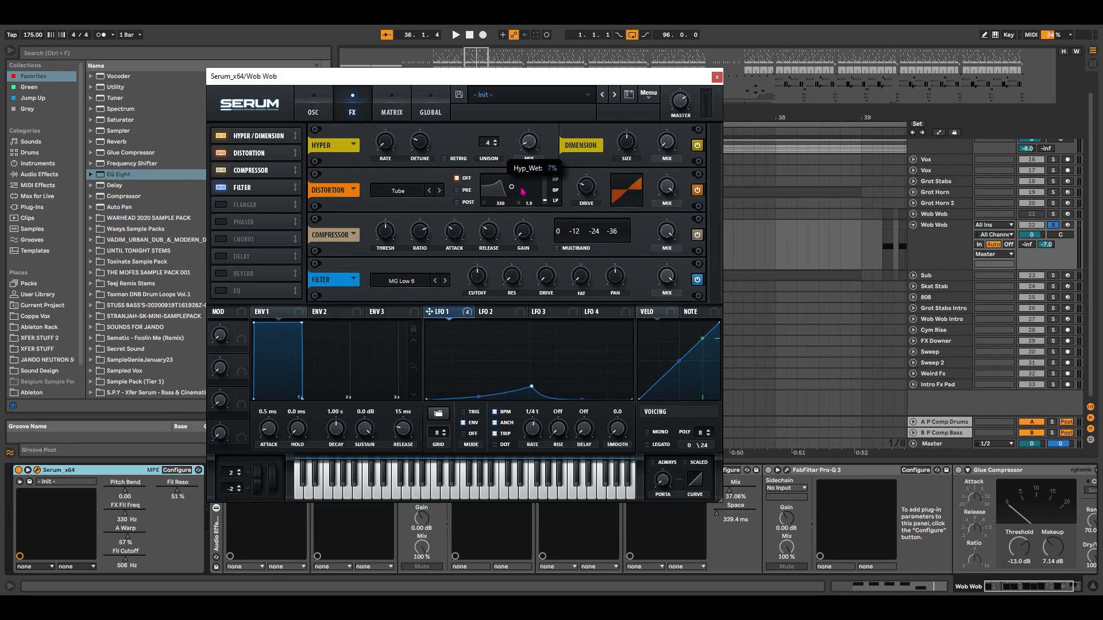
pyautogui.press('space')
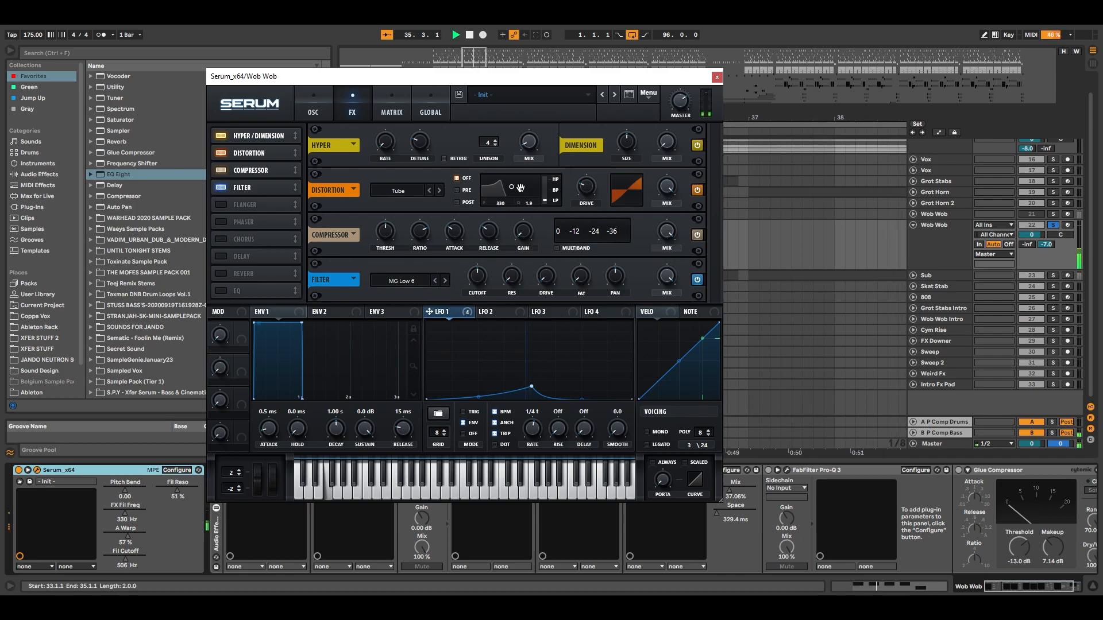
pyautogui.press('space')
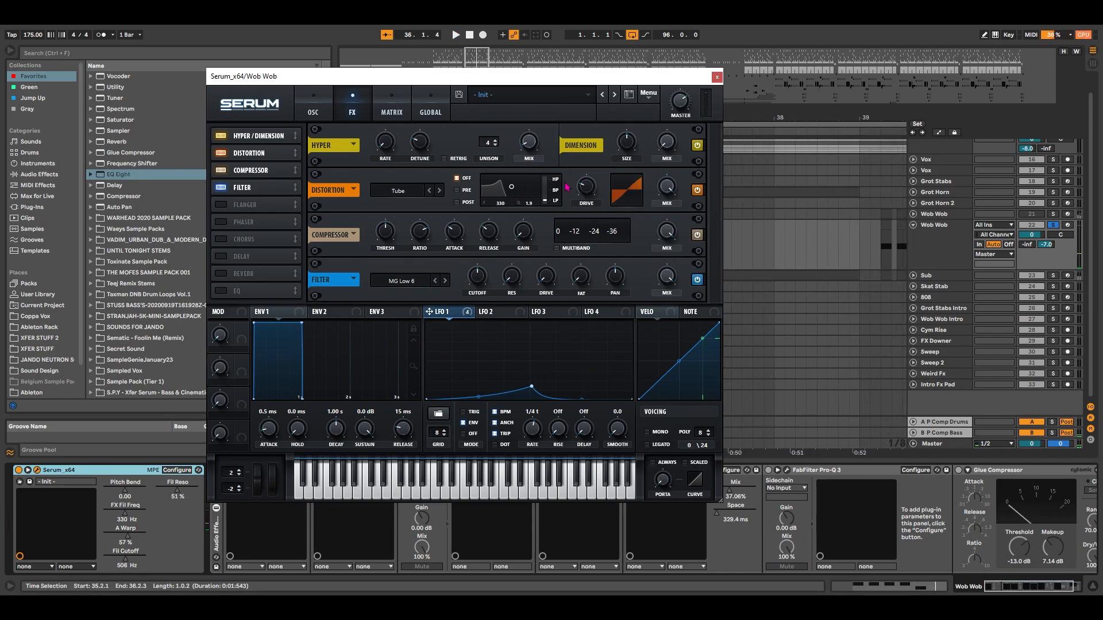
# Set the distortion drive to 10% and change the distortion type to Stomp Box
pyautogui.moveTo(593, 193); pyautogui.dragTo(591, 210)
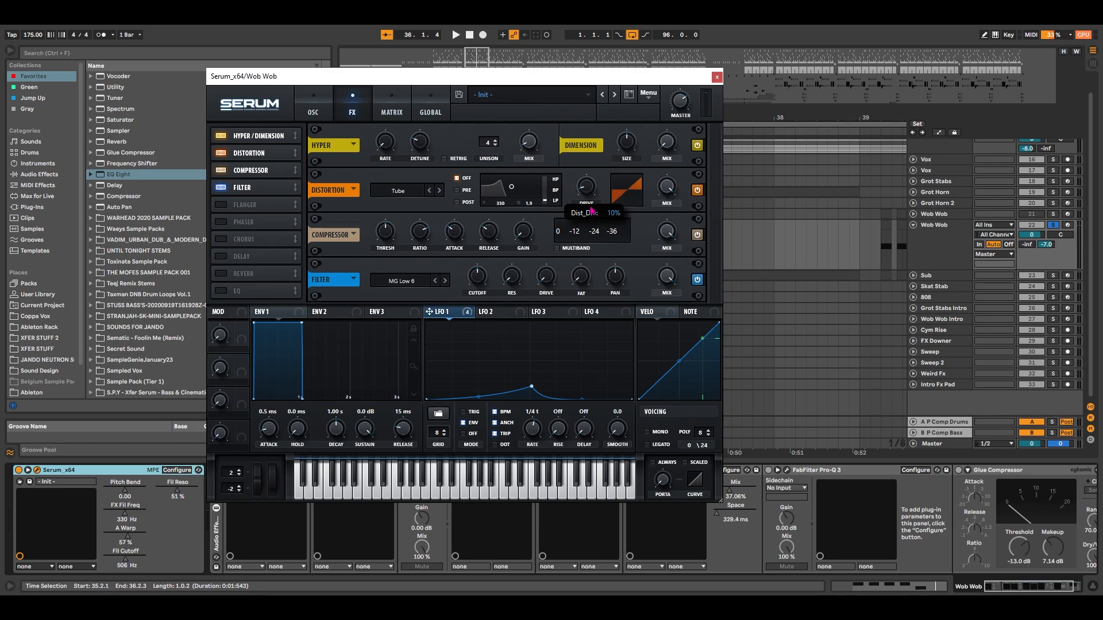
pyautogui.click(400, 191)
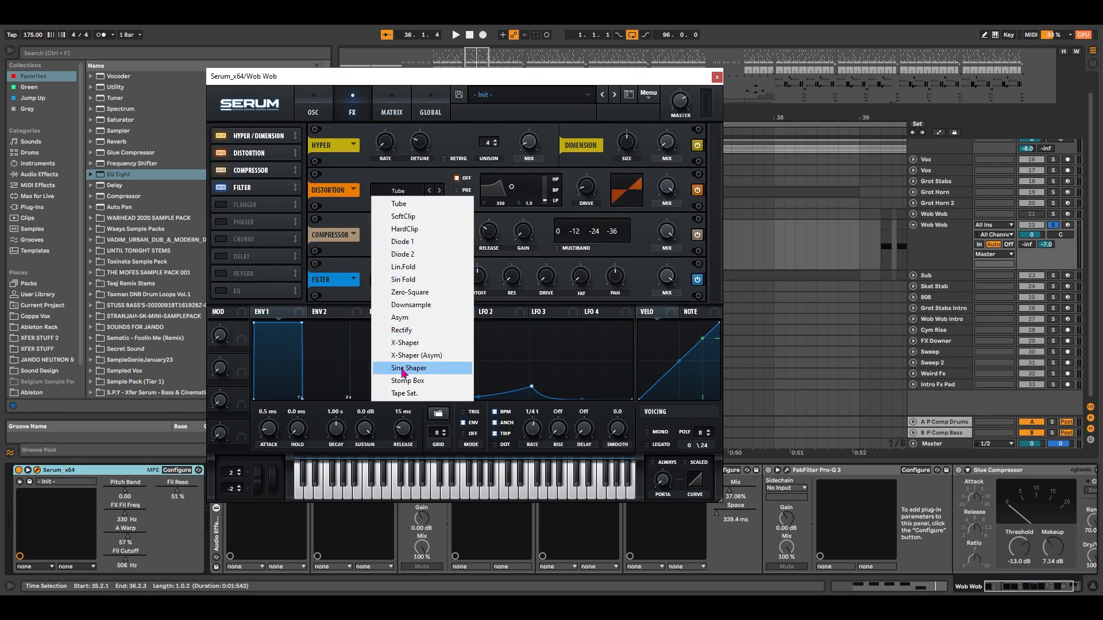
pyautogui.click(413, 384)
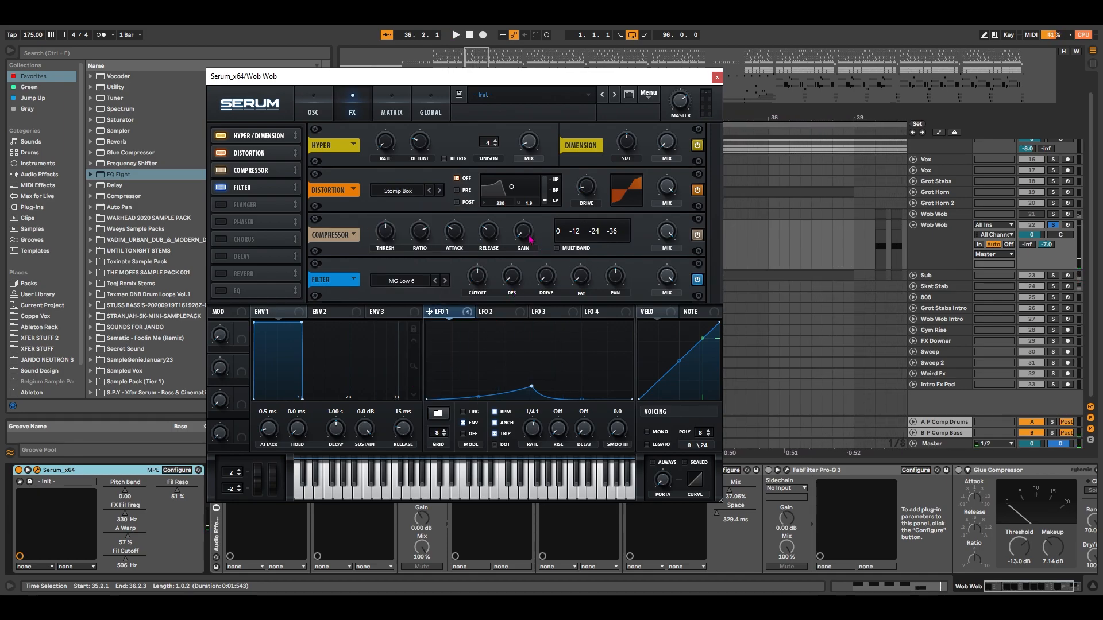
# Set the compressor effect's gain to 8.5 dB and play the clip to check it
pyautogui.moveTo(526, 241); pyautogui.dragTo(533, 208)
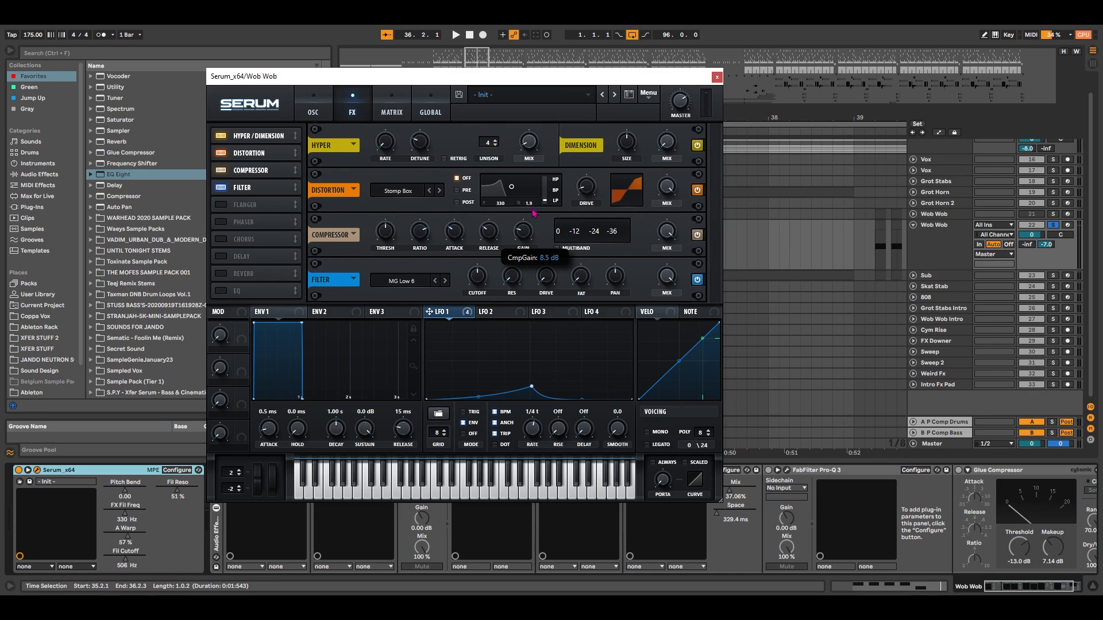
pyautogui.press('space')
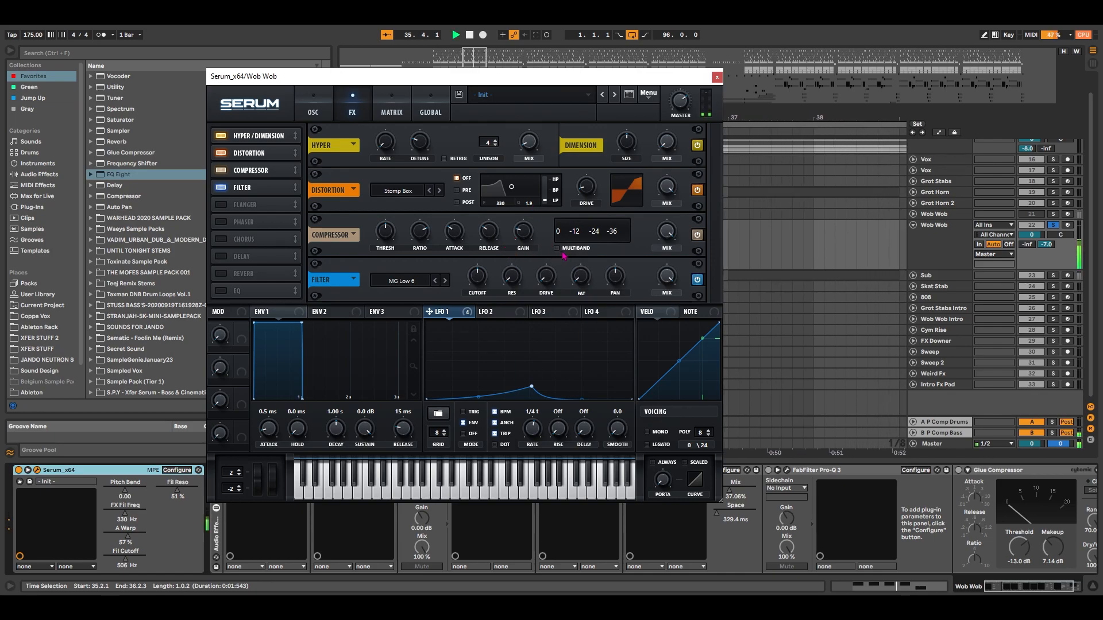
pyautogui.press('space')
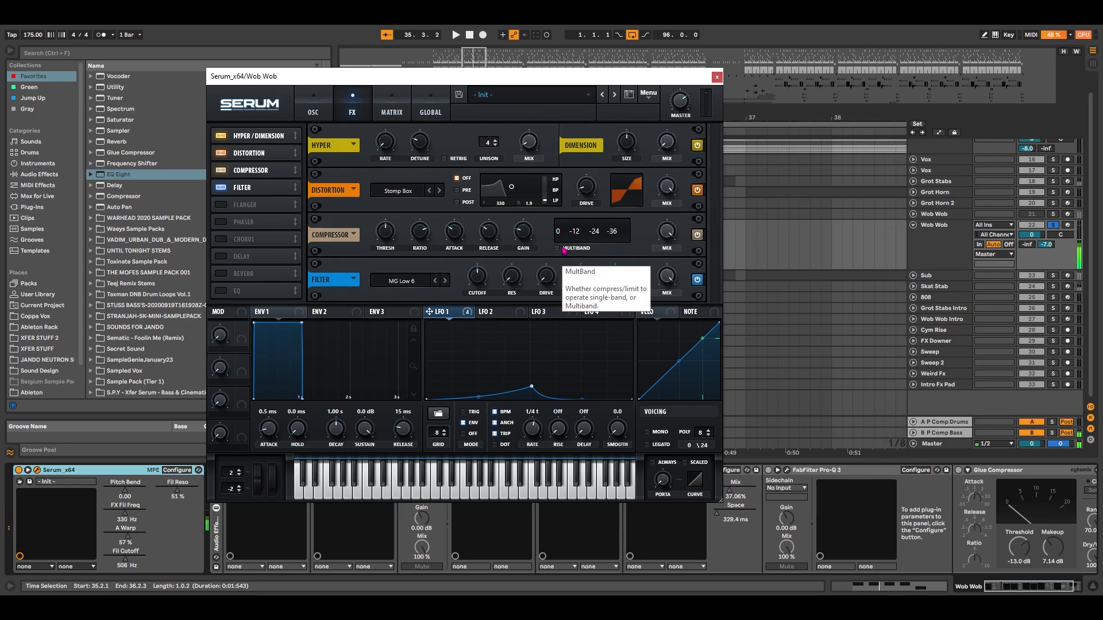
# Switch the compressor to multiband, adjust its individual bands, and play the clip to check it
pyautogui.click(563, 251)
pyautogui.moveTo(575, 224); pyautogui.dragTo(598, 236)
pyautogui.moveTo(598, 243); pyautogui.dragTo(596, 245)
pyautogui.press('space')
pyautogui.press('space')
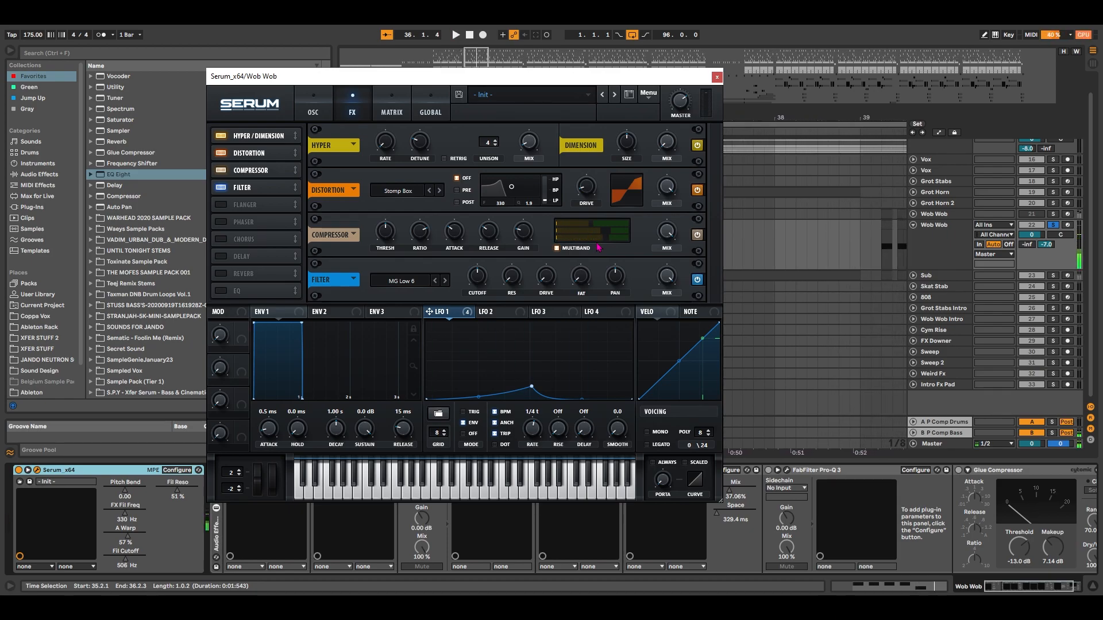
# Change the effects filter to Phs 48+ with cutoff at 611 Hz and resonance at 46%, and play the clip
pyautogui.click(417, 288)
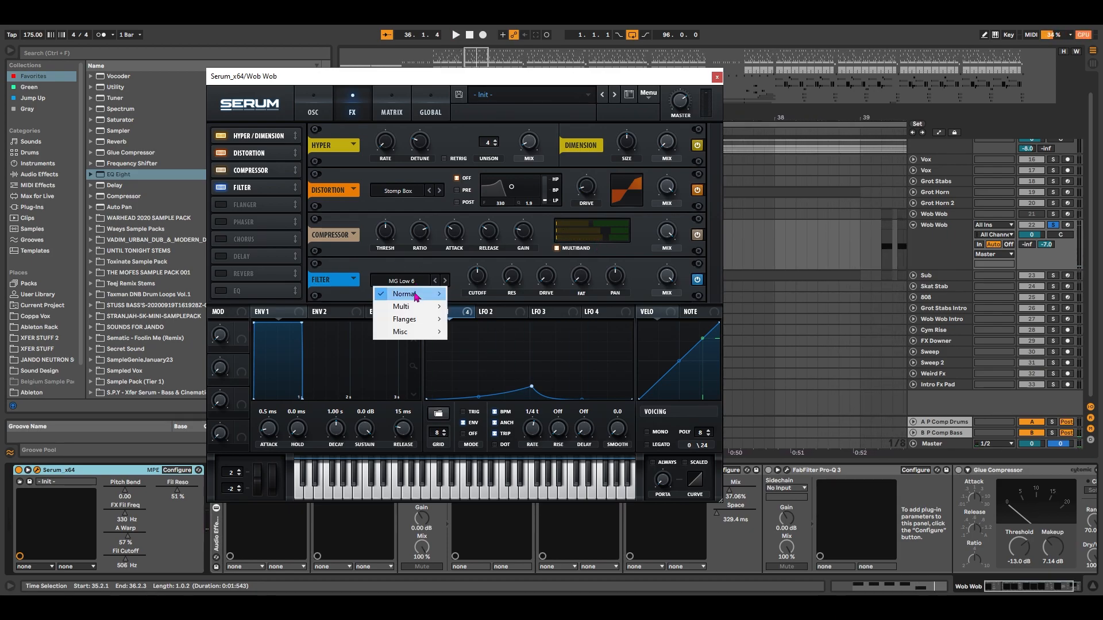
pyautogui.moveTo(417, 323)
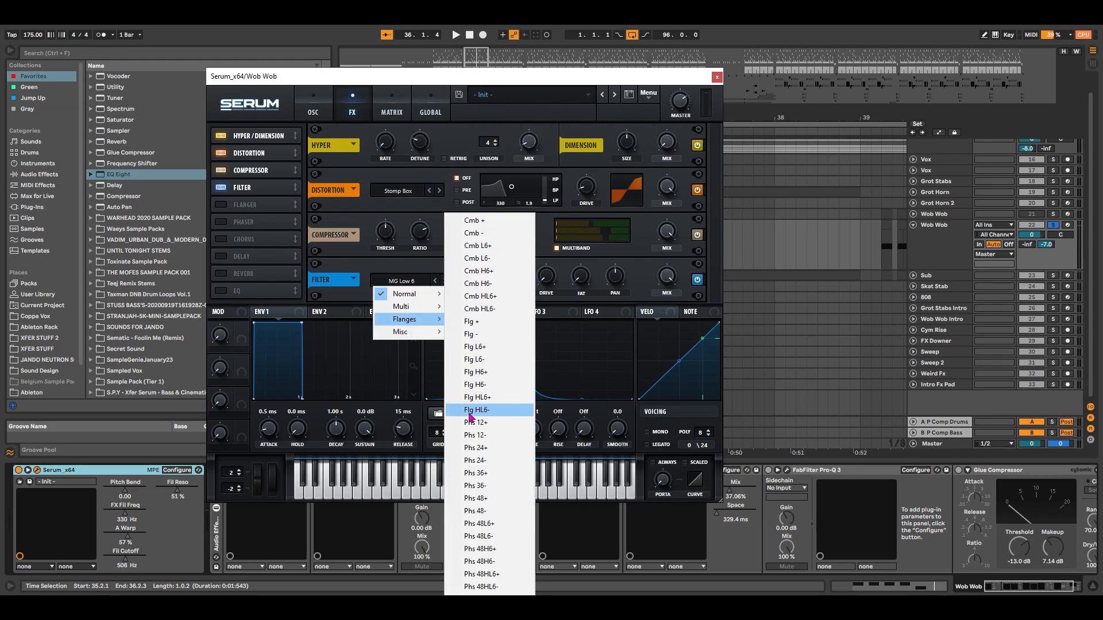
pyautogui.click(498, 499)
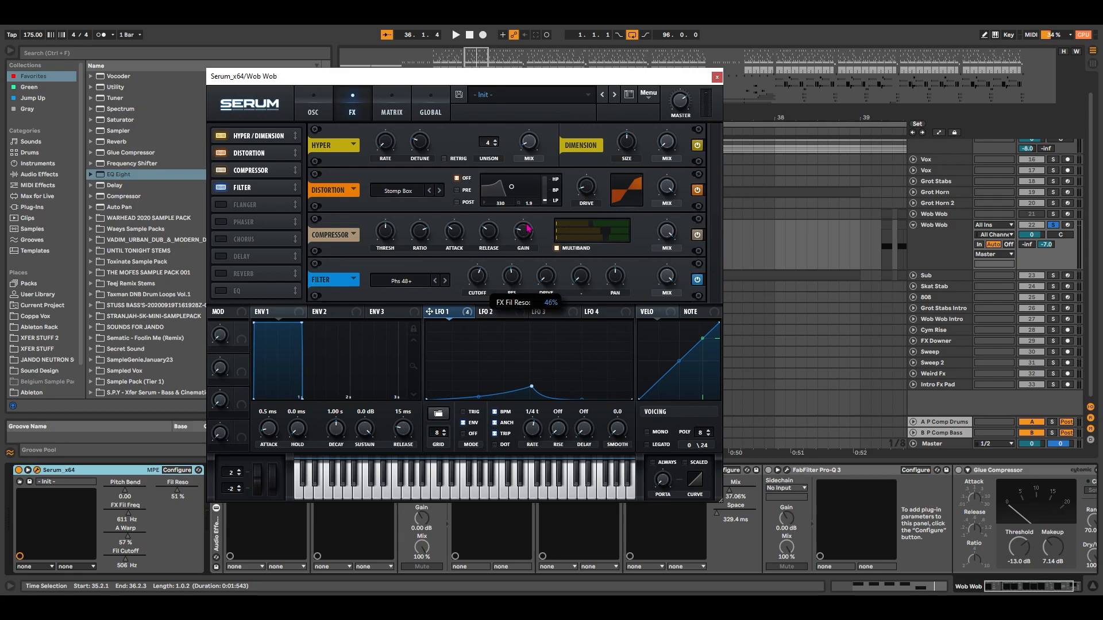
pyautogui.press('space')
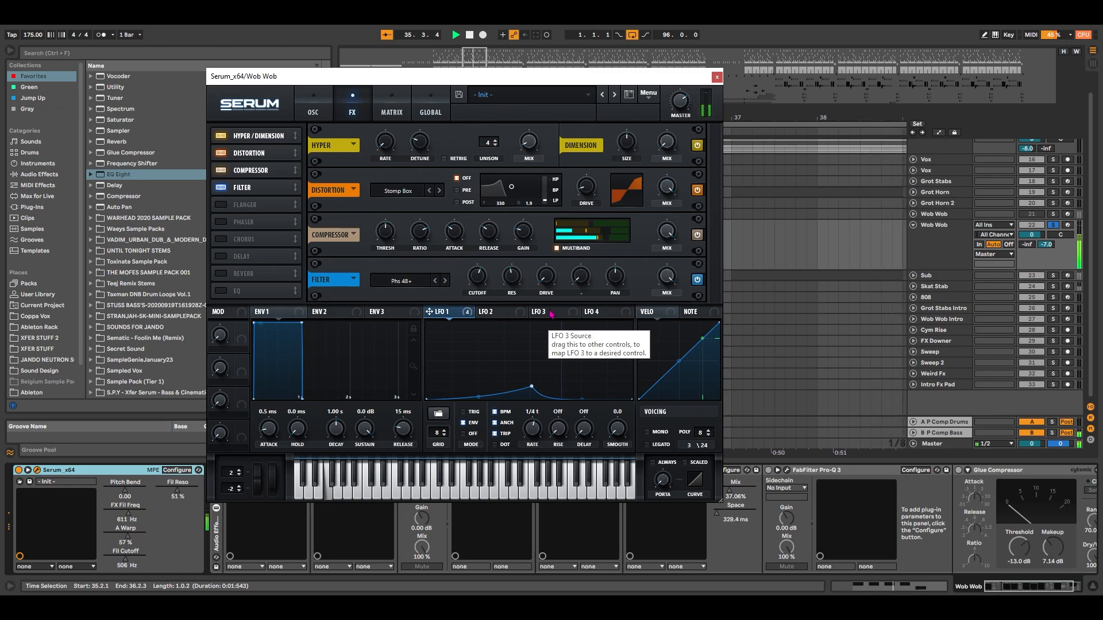
# Stop playback, return Serum to its oscillator page, close the synth, and enable the audio effect rack on the Wob Wob track
pyautogui.press('space')
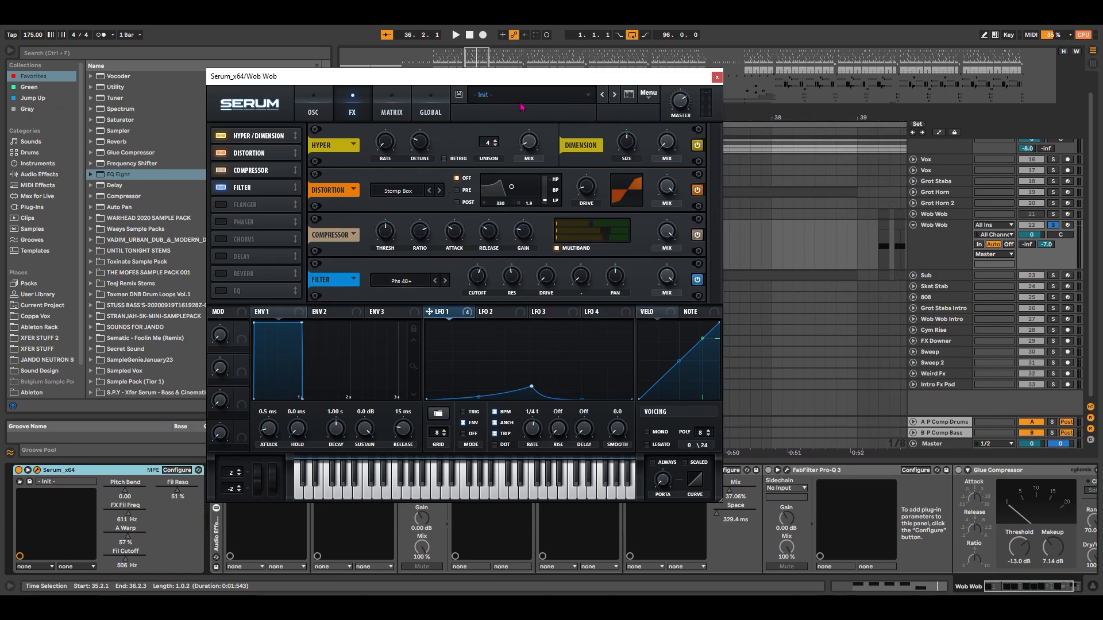
pyautogui.click(313, 112)
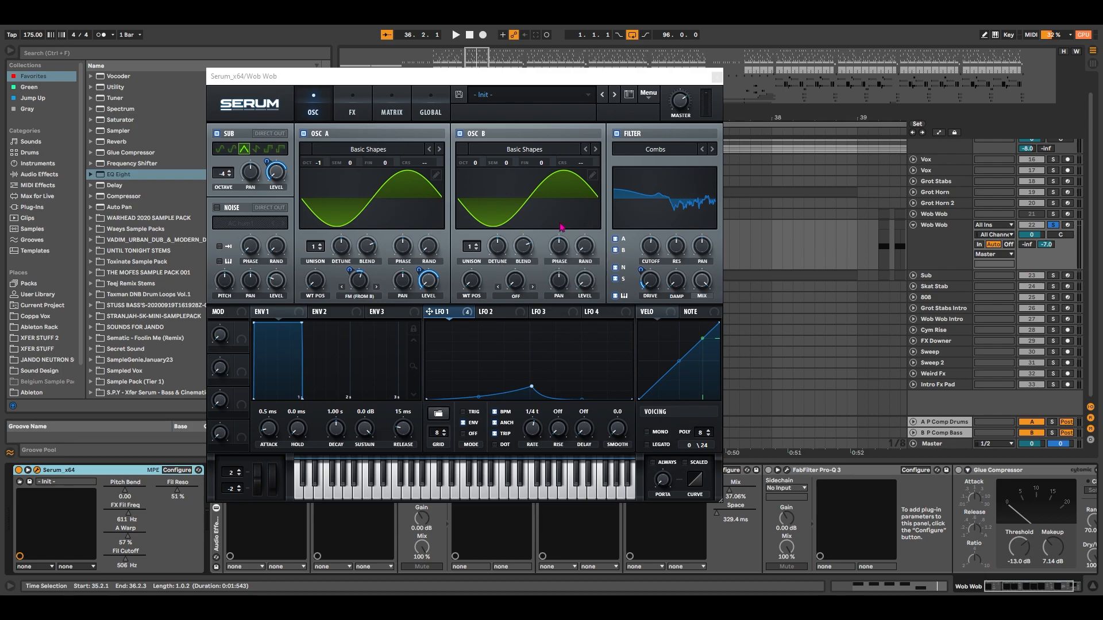
pyautogui.click(717, 77)
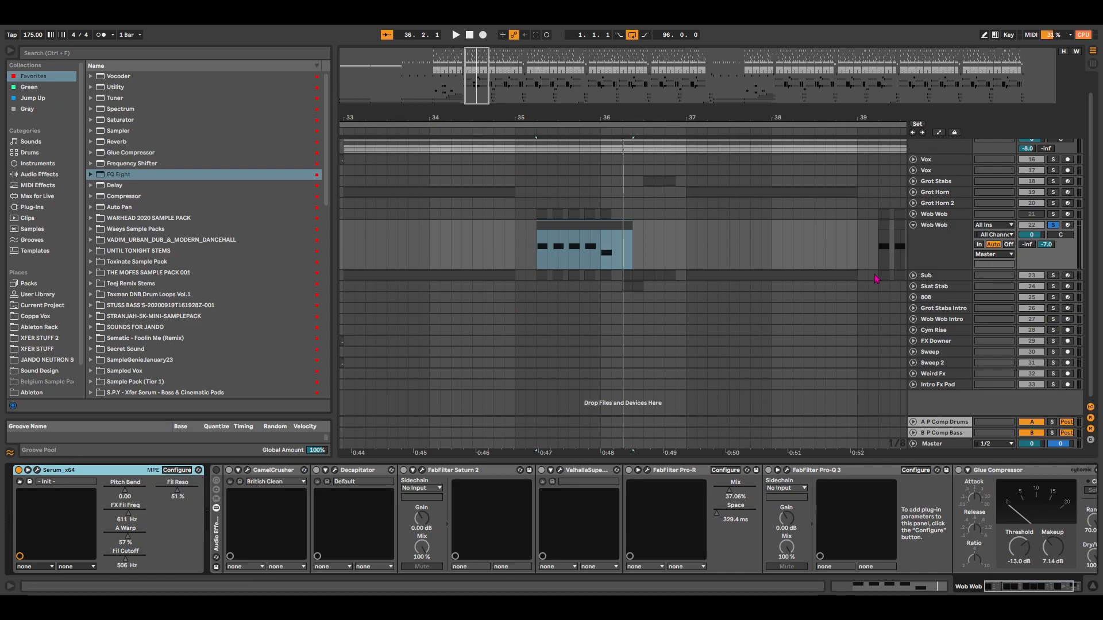
pyautogui.click(217, 470)
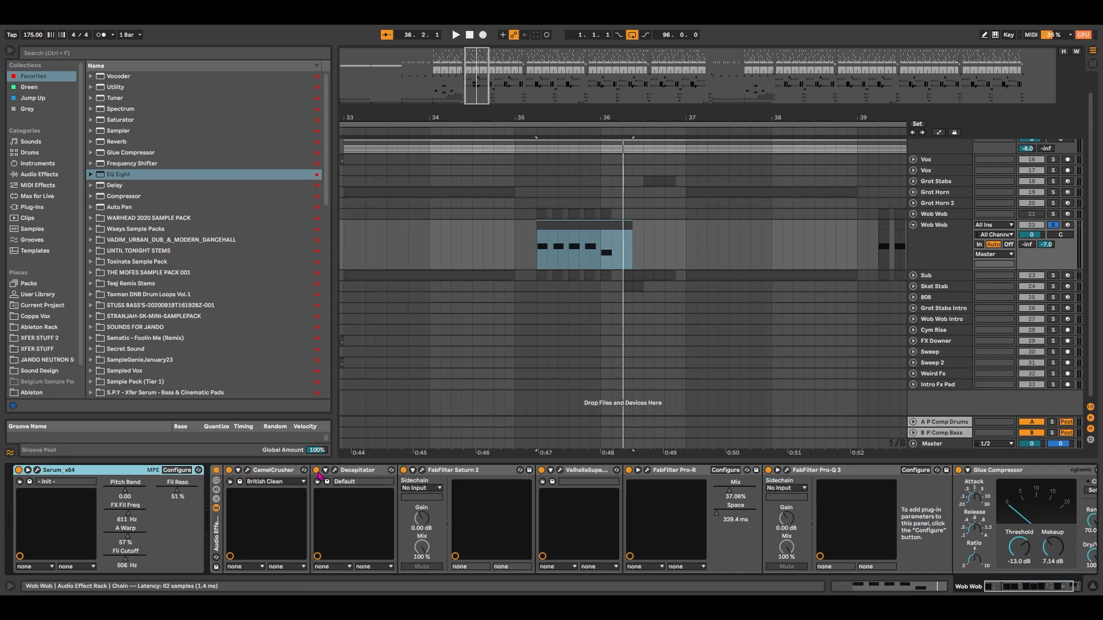
# Examine the CamelCrusher and Decapitator distortion settings in the Wob Wob effect rack, closing each plugin after viewing it
pyautogui.click(248, 470)
pyautogui.moveTo(480, 138); pyautogui.dragTo(291, 111)
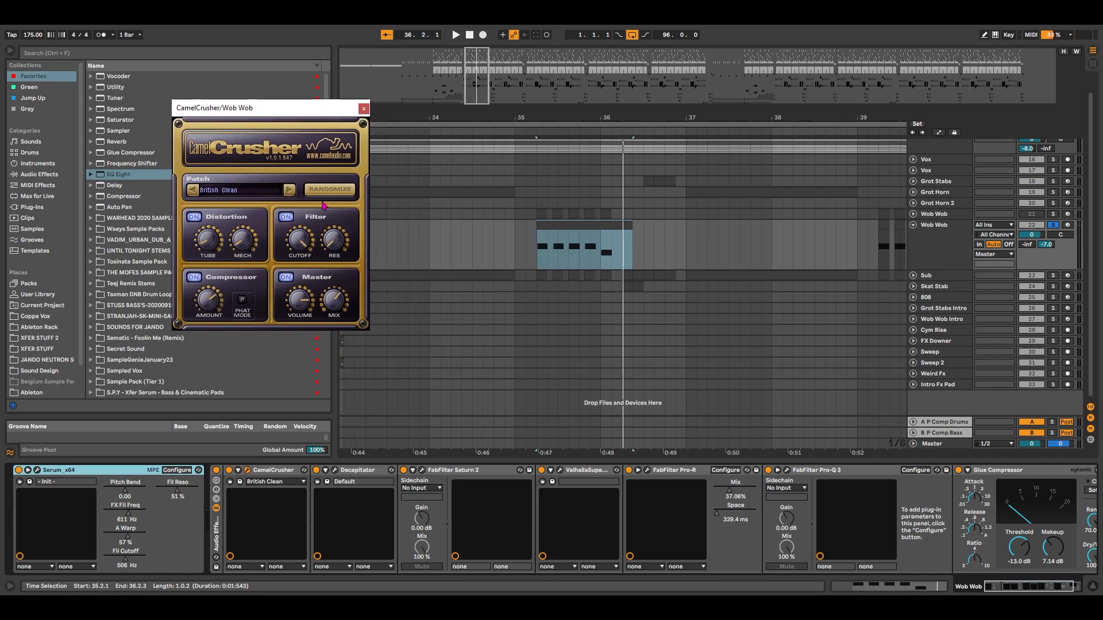
pyautogui.click(364, 109)
pyautogui.click(335, 470)
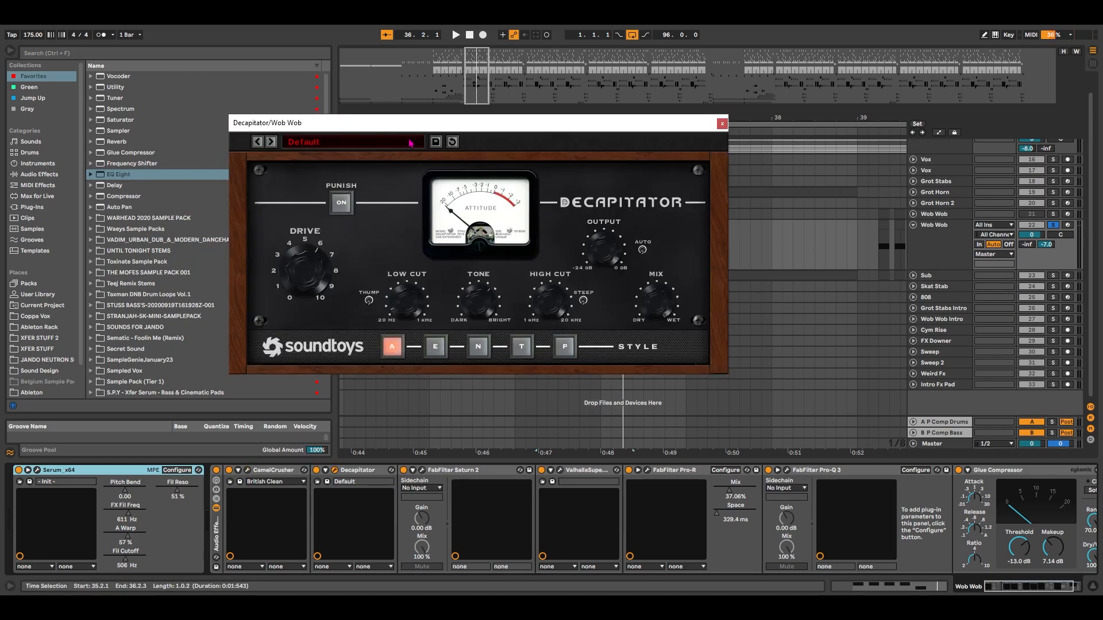
pyautogui.moveTo(411, 129); pyautogui.dragTo(309, 110)
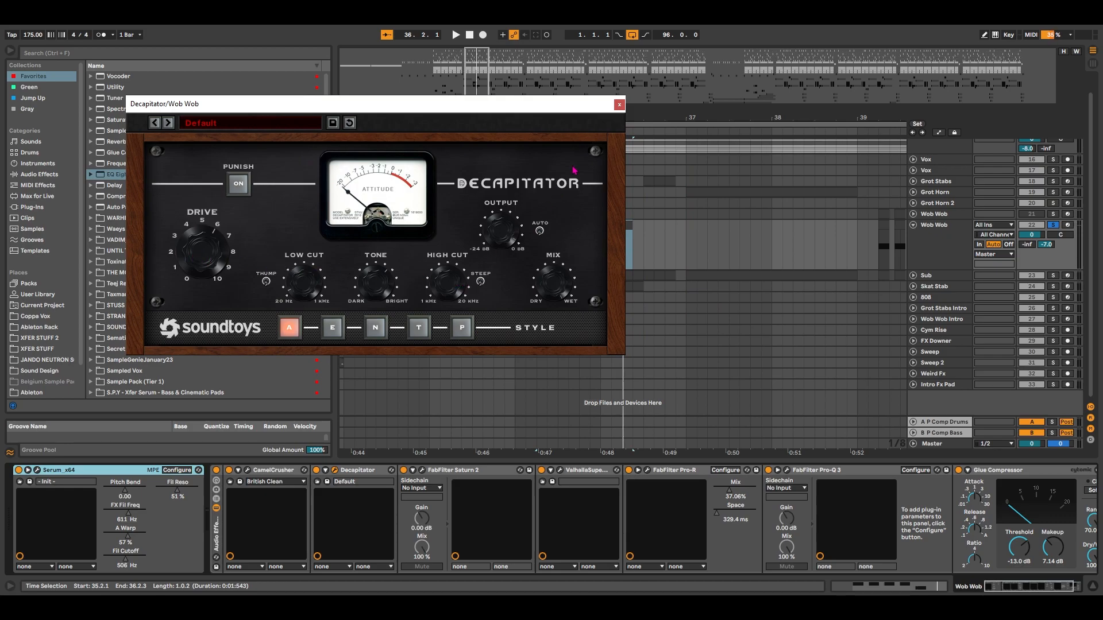
pyautogui.click(618, 105)
# Examine the FabFilter Saturn 2 band levels, drive and dynamics settings on the Wob Wob track
pyautogui.click(427, 471)
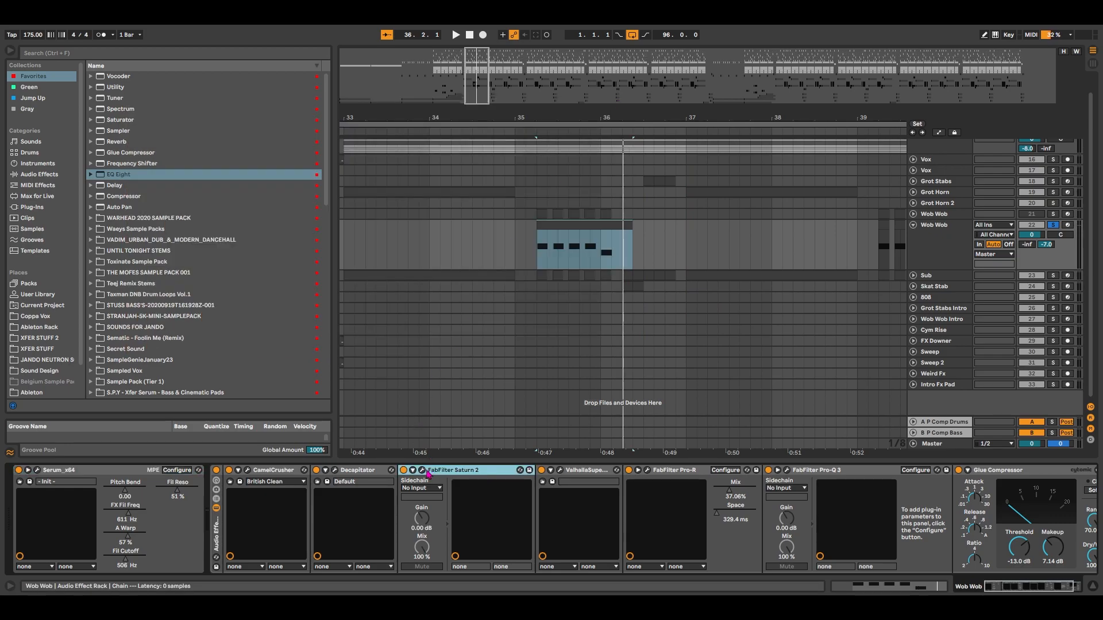
pyautogui.click(423, 470)
pyautogui.moveTo(345, 78); pyautogui.dragTo(531, 112)
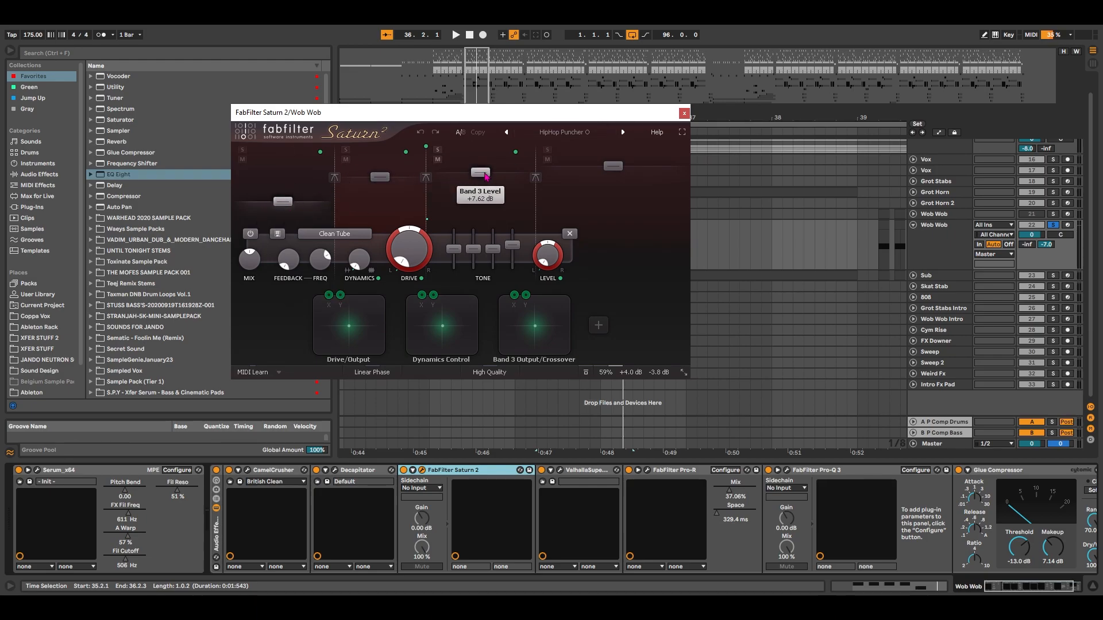
pyautogui.click(684, 113)
# Examine the settings of the two reverbs on the Wob Wob track, ValhallaSupermassive and FabFilter Pro-R
pyautogui.click(575, 474)
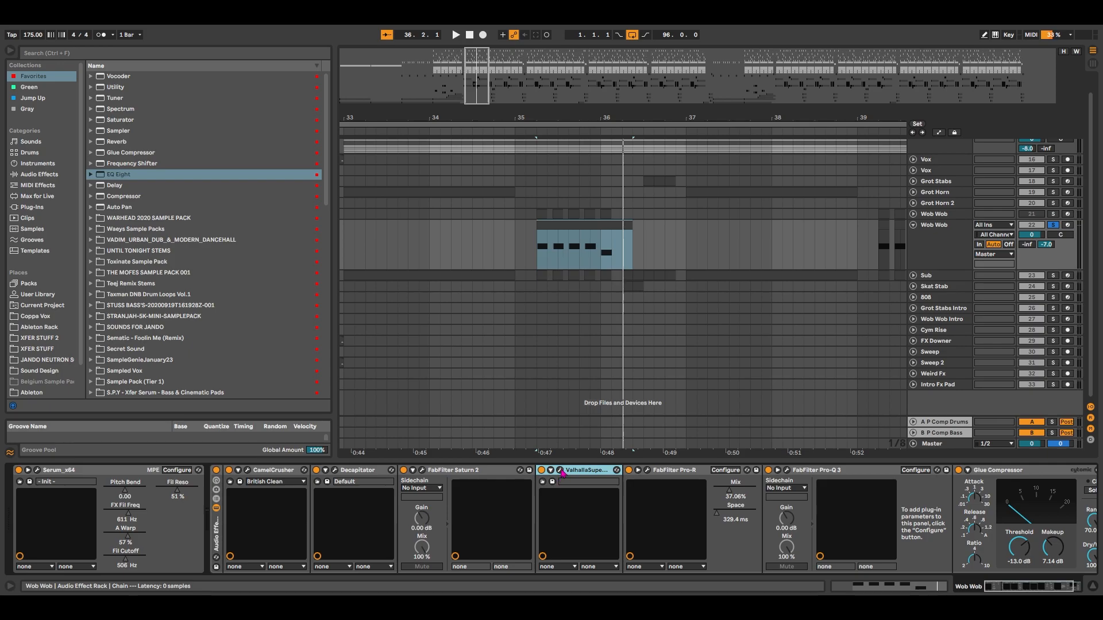
pyautogui.click(560, 470)
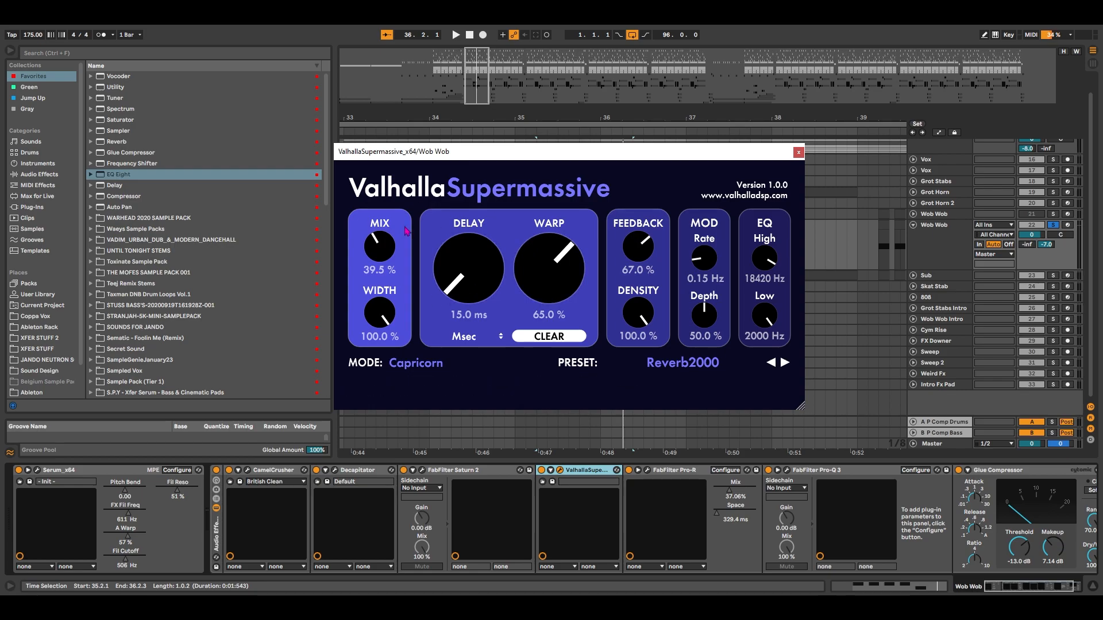
pyautogui.click(798, 152)
pyautogui.click(648, 471)
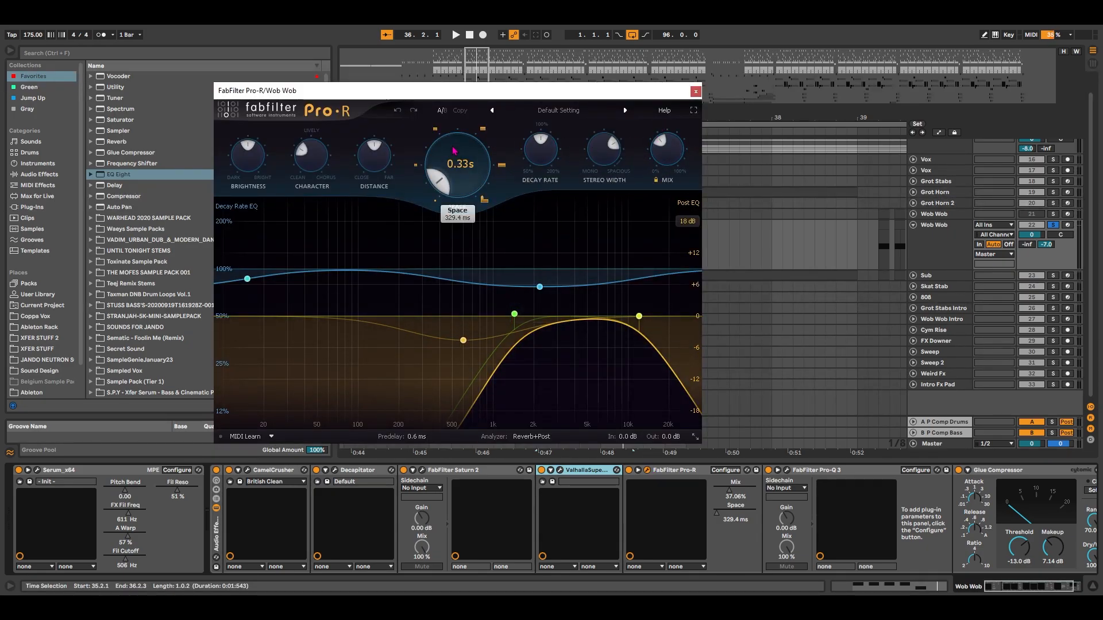
pyautogui.click(696, 91)
# Examine the FabFilter Pro-Q 3 curve and the Glue Compressor settings, and play the Wob Wob clip through the full effects chain
pyautogui.click(786, 470)
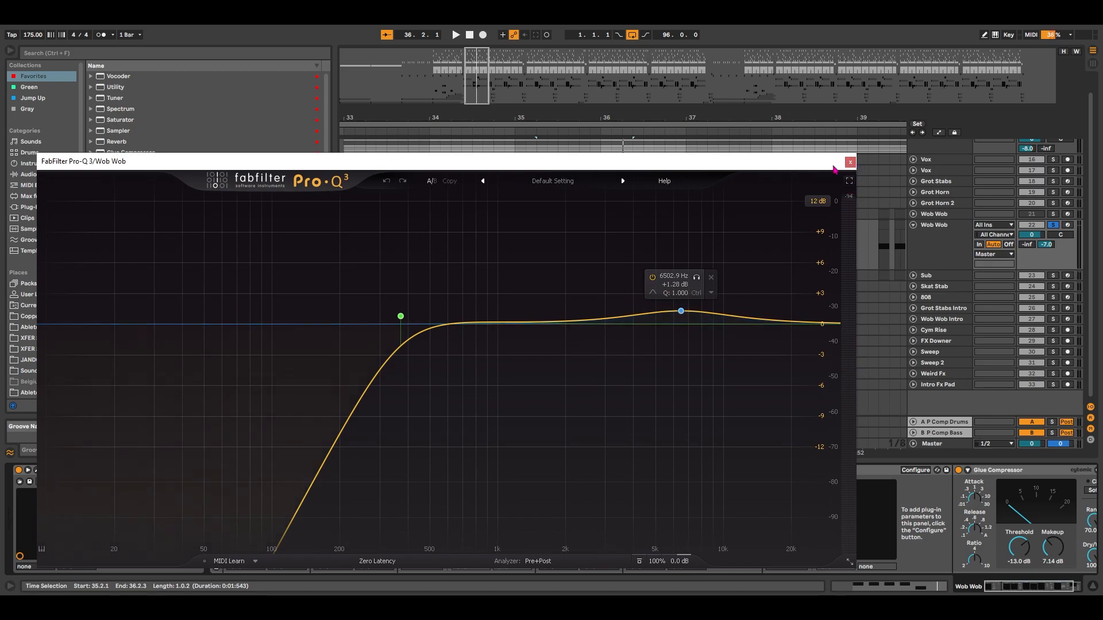
pyautogui.click(849, 162)
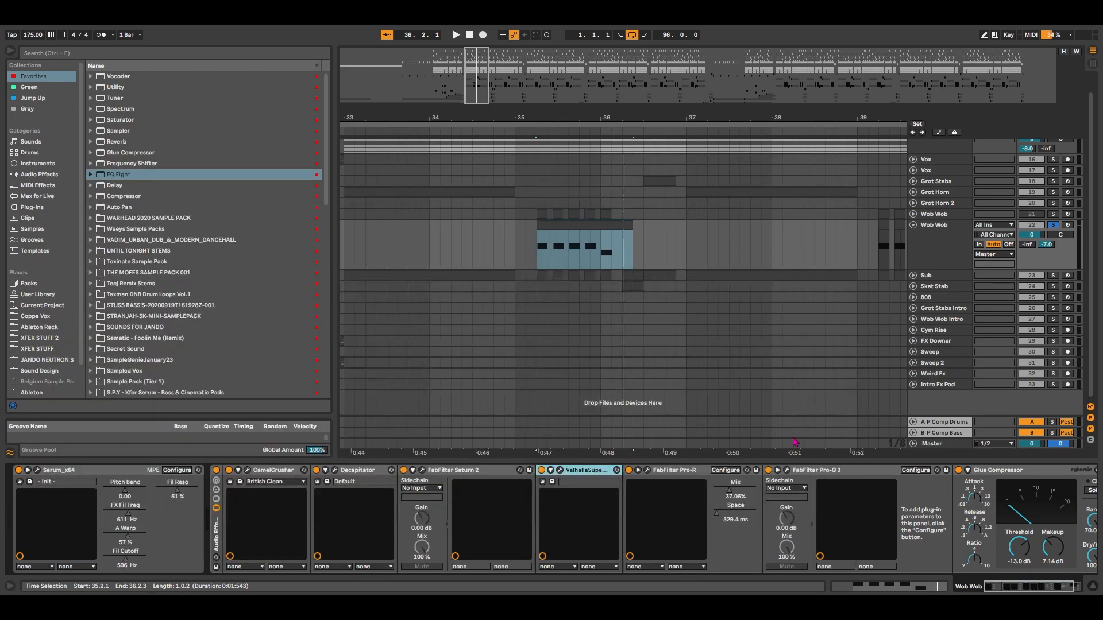
pyautogui.click(1044, 586)
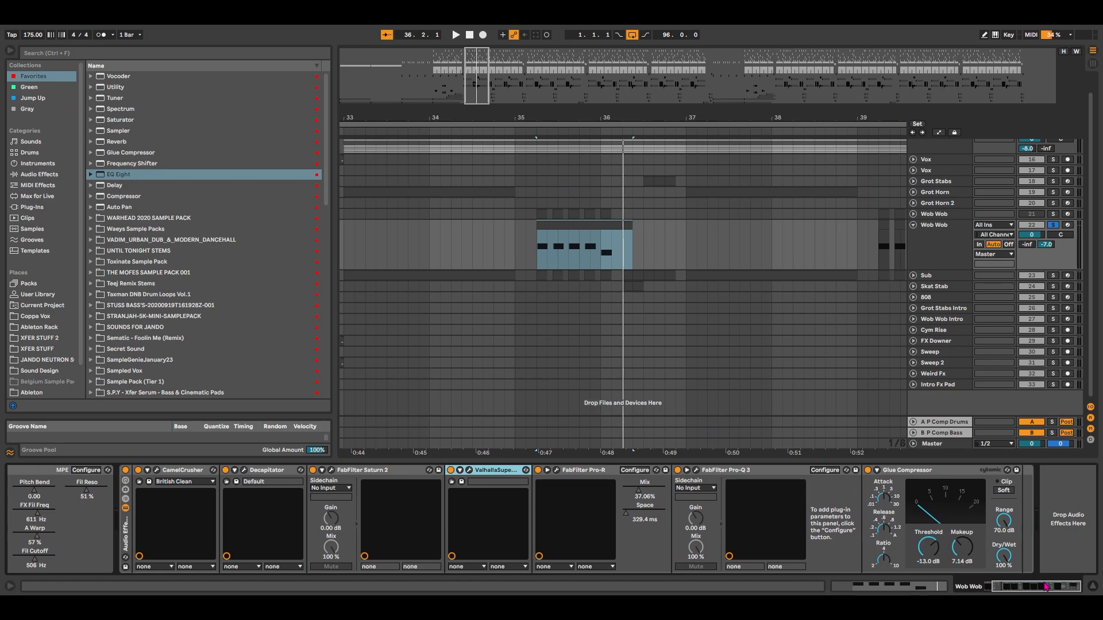
pyautogui.click(543, 224)
pyautogui.press('space')
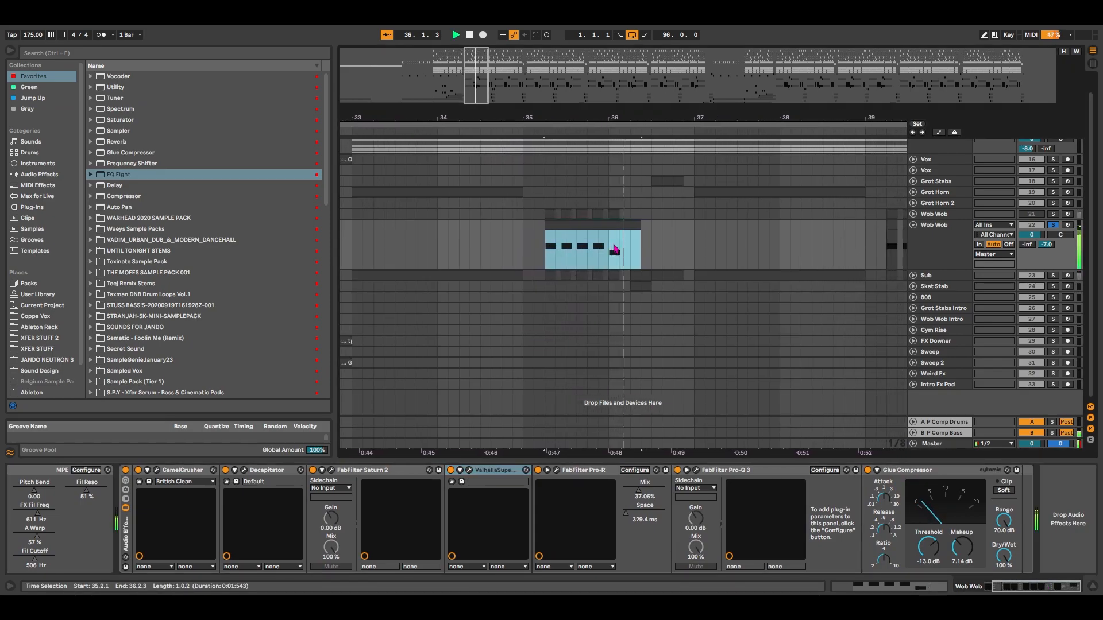
pyautogui.press('space')
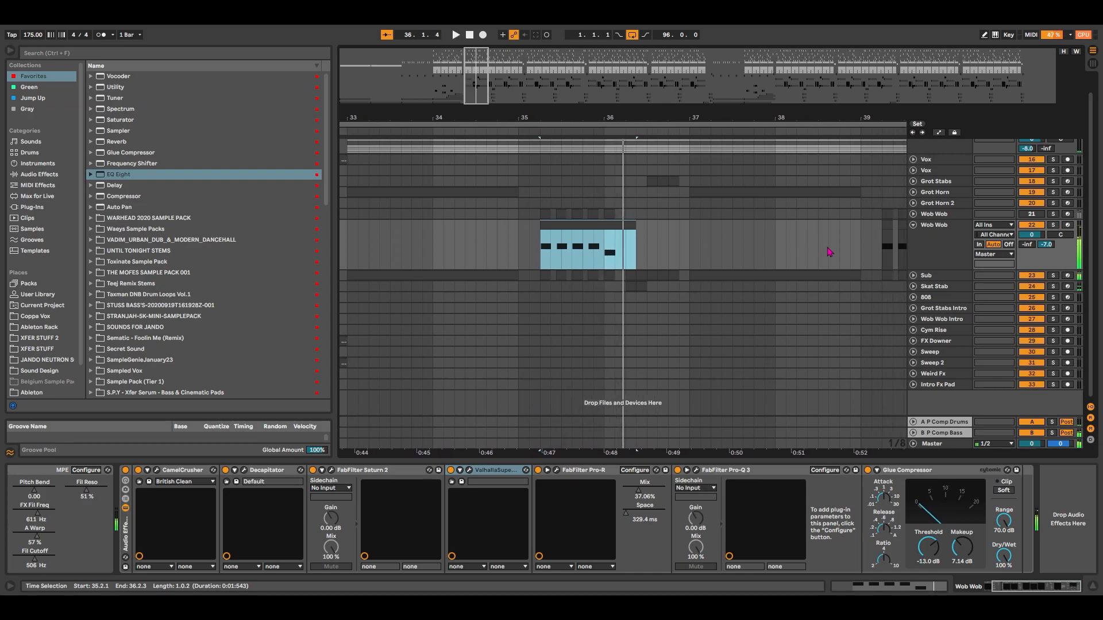
# Solo the Wob Wob and Sub tracks with their clips in bars 35 to 36 selected, and play them together
pyautogui.moveTo(544, 254); pyautogui.dragTo(627, 277)
pyautogui.press('s')
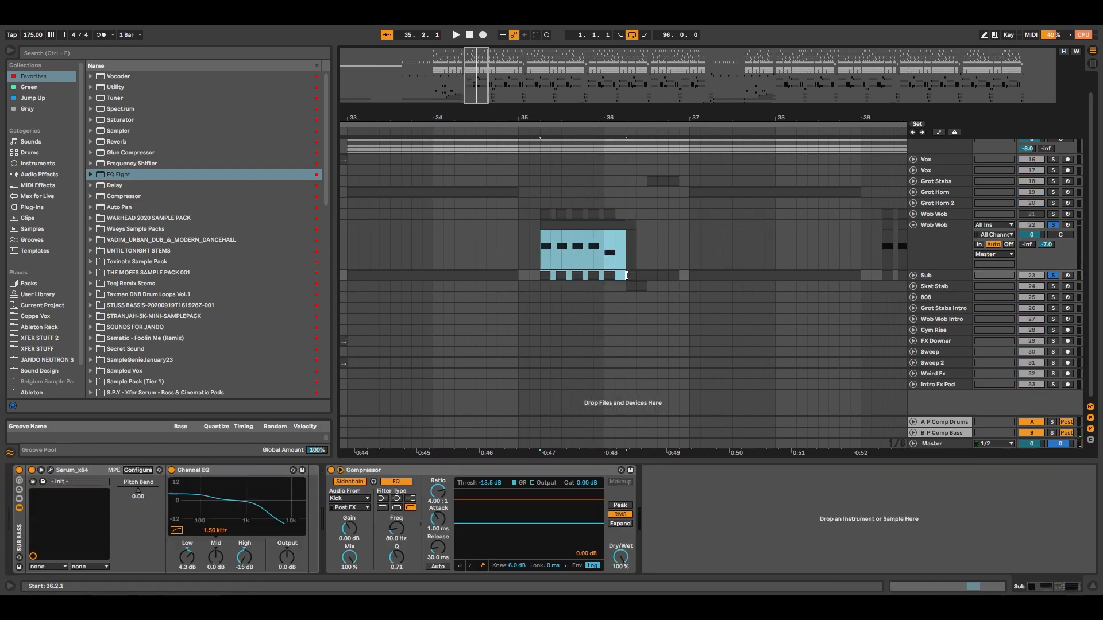
pyautogui.press('space')
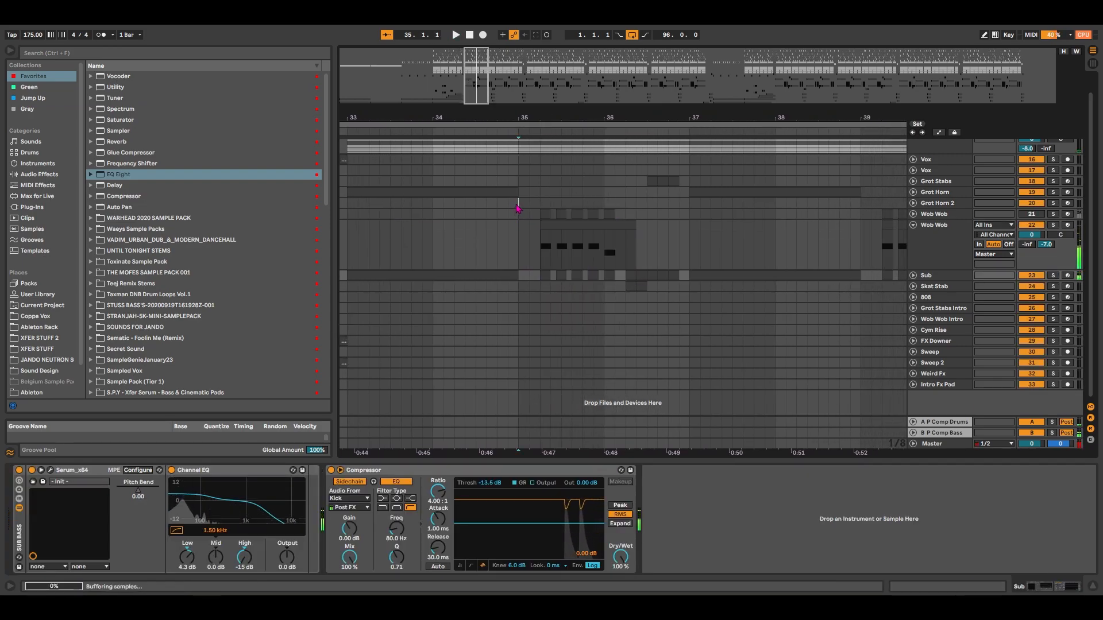
# Play the full mix from bar 35, and solo the Wob Wob track again to hear its clip alone
pyautogui.click(516, 207)
pyautogui.press('space')
pyautogui.click(579, 224)
pyautogui.press('s')
pyautogui.press('space')
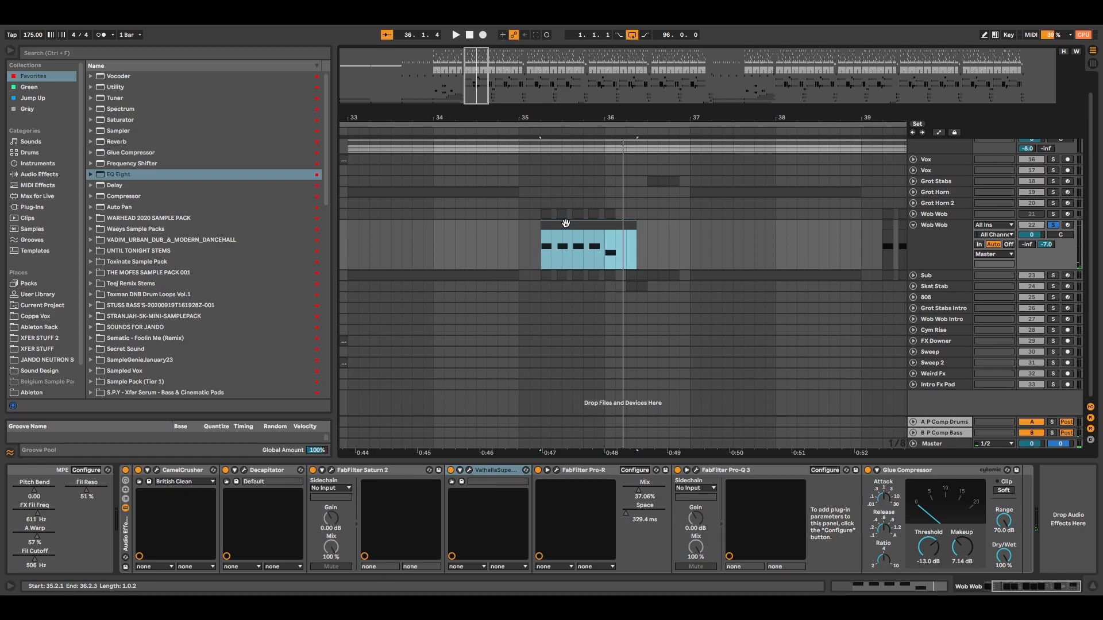
# Examine the Bass compressor settings on the B-P Comp Bass return track and compare them with the Wob Wob track's own chain
pyautogui.click(953, 434)
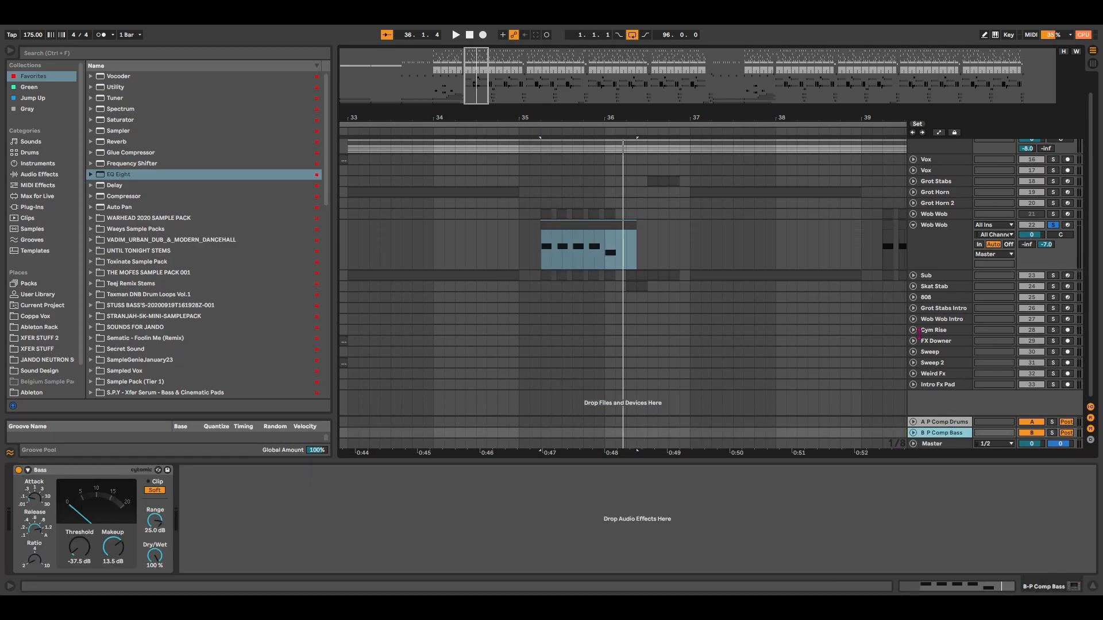
pyautogui.click(962, 253)
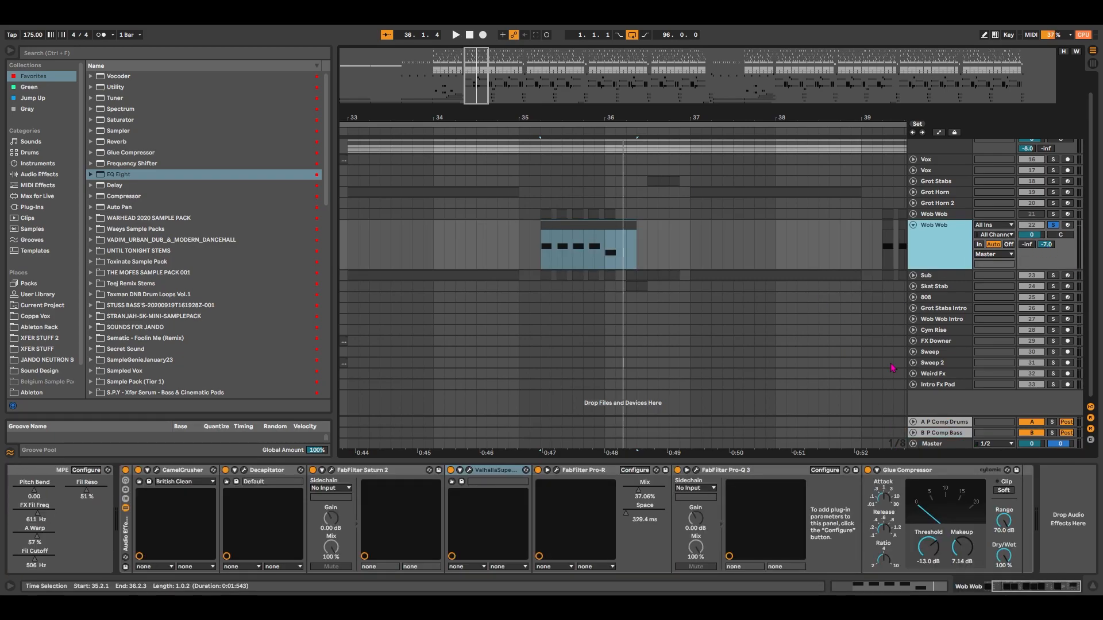
pyautogui.click(945, 435)
pyautogui.click(96, 471)
# Set the Wob Wob track's send B to -inf and play the clip both in the full mix and soloed
pyautogui.press('s')
pyautogui.press('space')
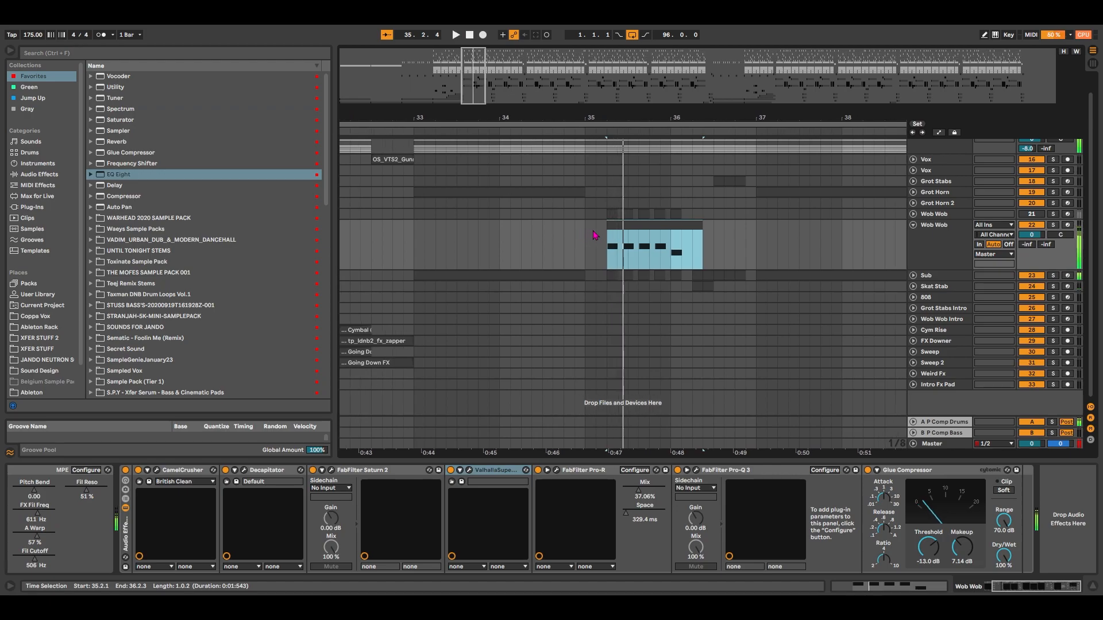
pyautogui.press('space')
pyautogui.press('space')
pyautogui.press('space')
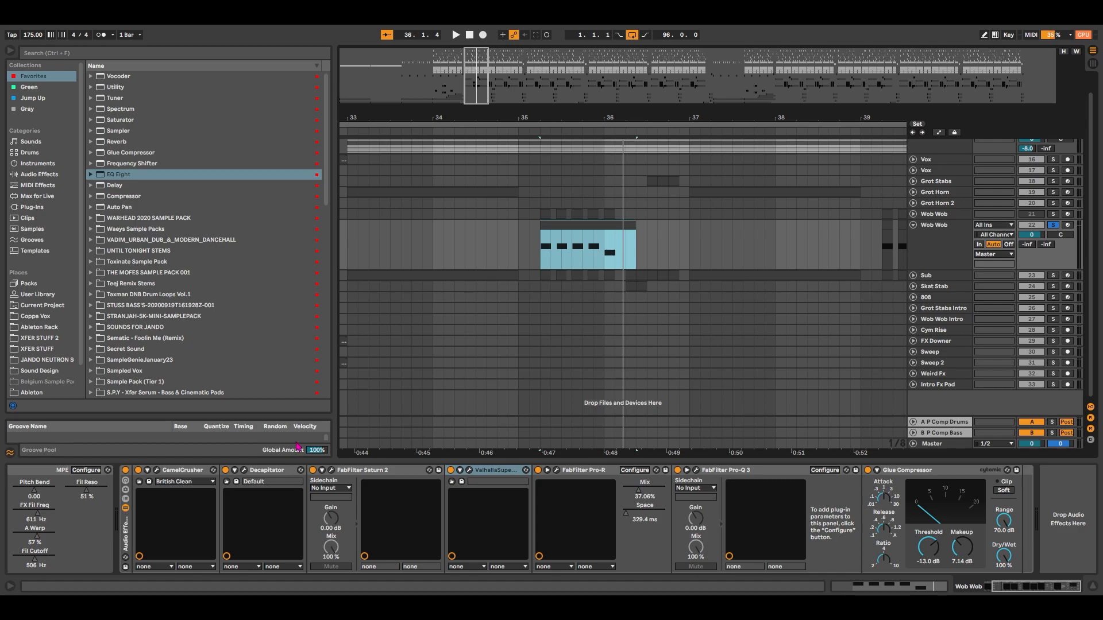
# Take the Wob Wob track out of solo so that all tracks play
pyautogui.click(1003, 587)
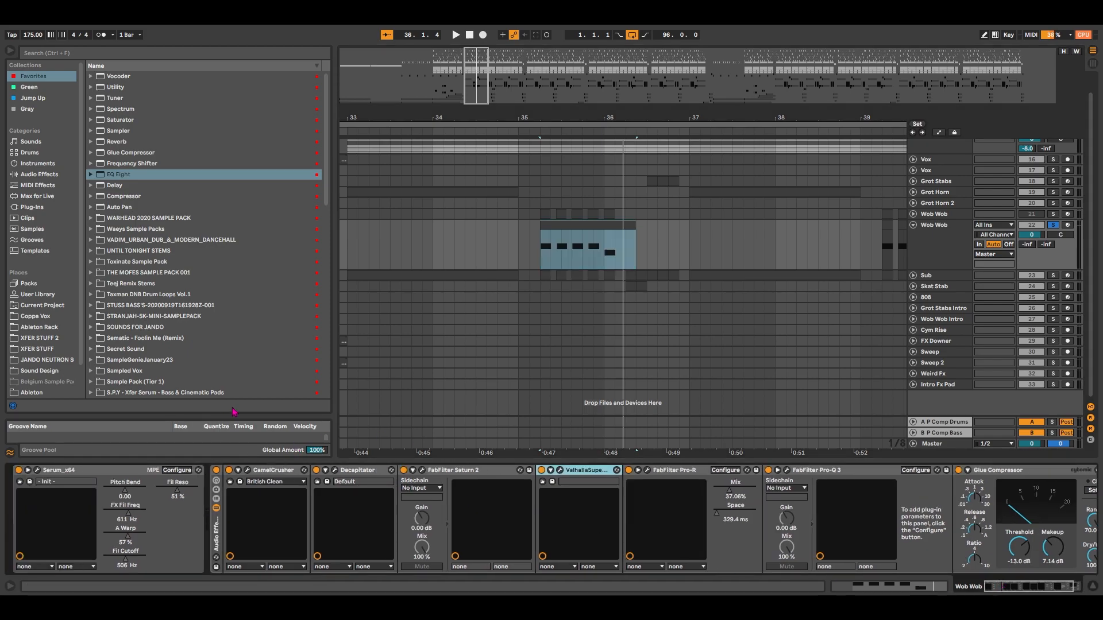
pyautogui.press('s')
pyautogui.moveTo(480, 94); pyautogui.dragTo(480, 89)
pyautogui.scroll(-4, 596, 224)
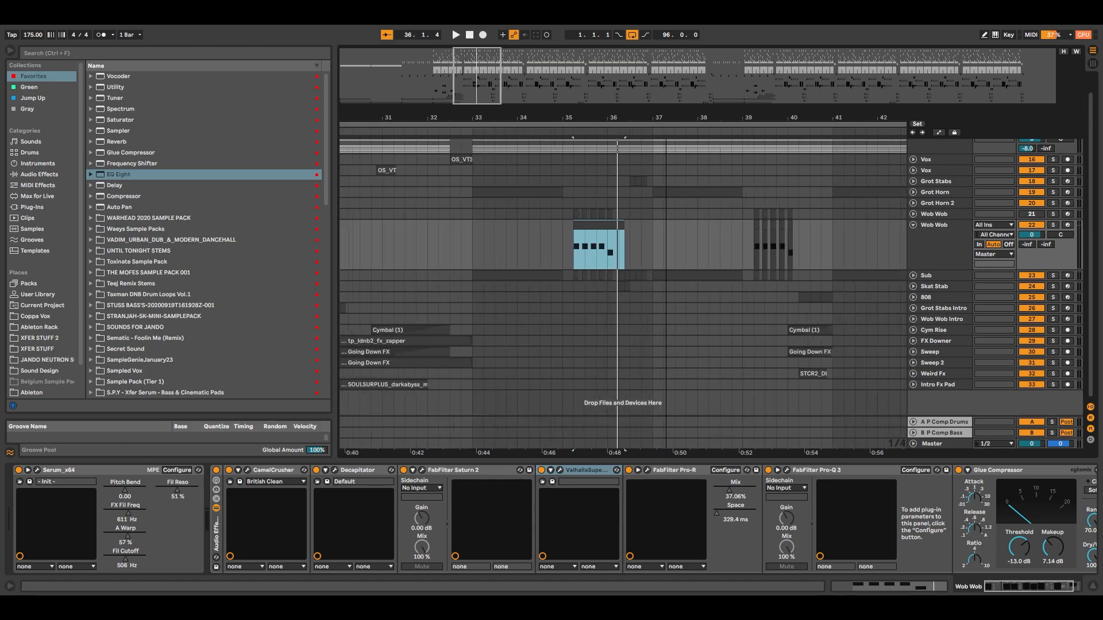